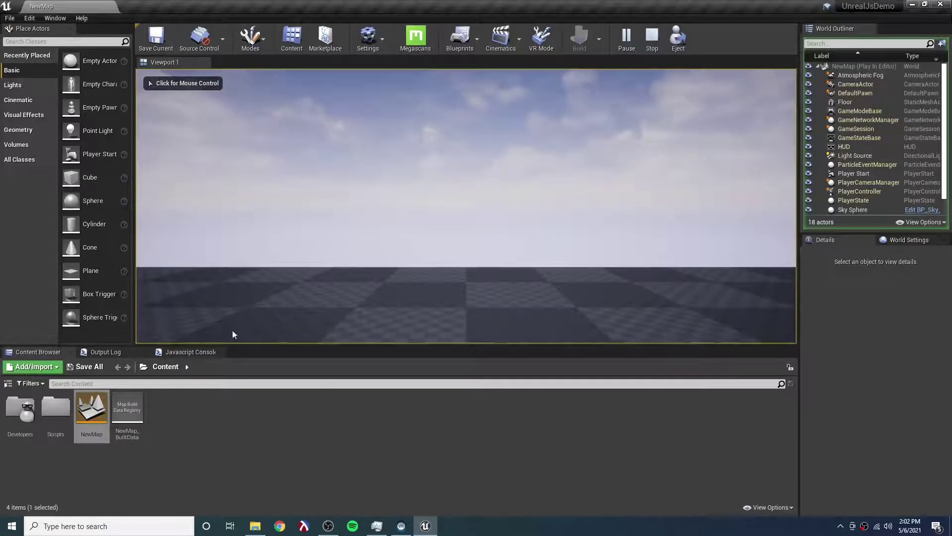
- Show the Javascript Console and highlight its '< Hello World' log line, then restore the window size
left_click(188, 351)
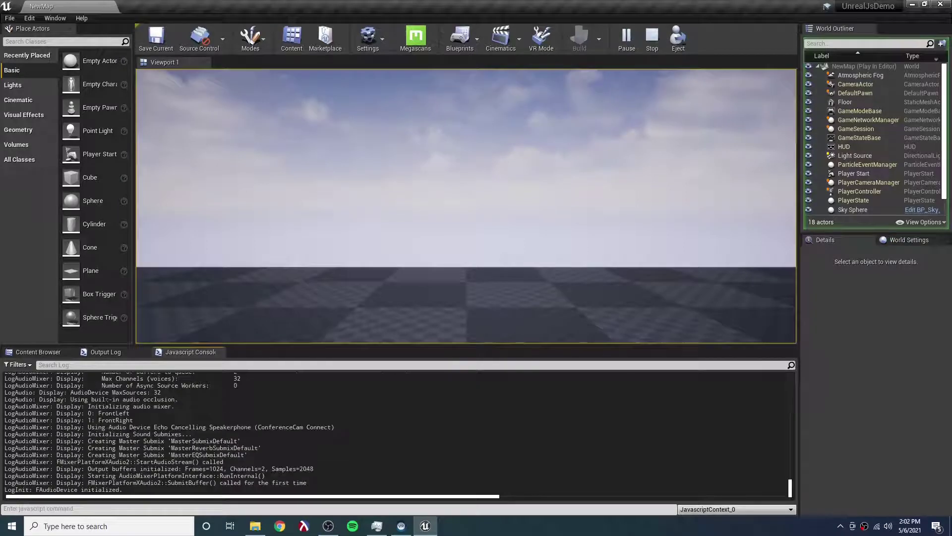
left_click_drag(50, 461, 5, 462)
key("Escape")
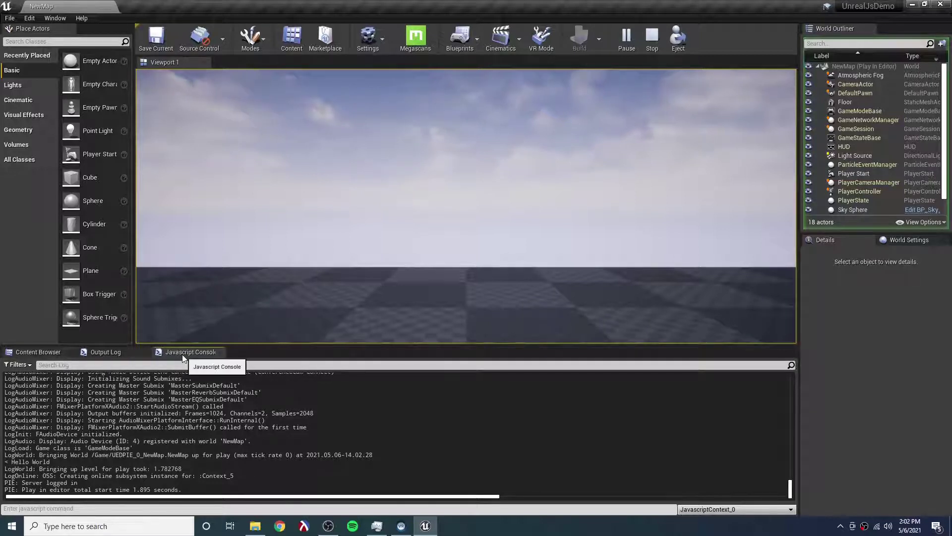
mouse_move(458, 5)
left_mouse_down()
mouse_move(465, 66)
mouse_move(470, 44)
mouse_move(459, 4)
left_mouse_up()
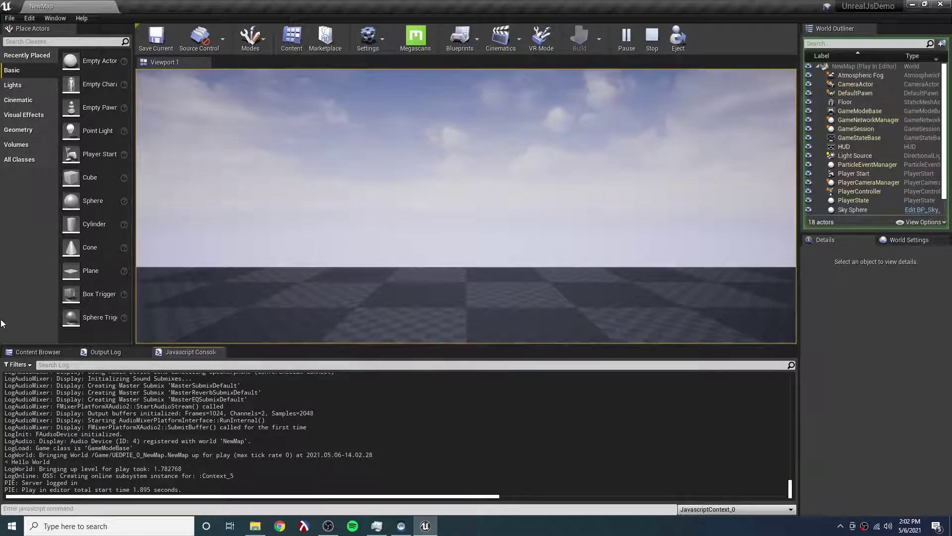
- Stop the play session and start packaging the project for Windows (64-bit)
left_click(651, 36)
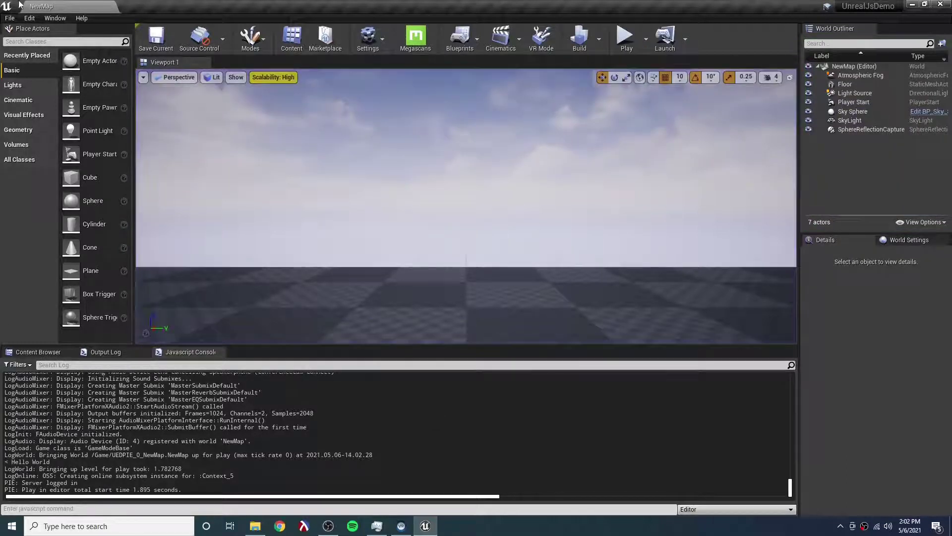
left_click(9, 19)
mouse_move(77, 179)
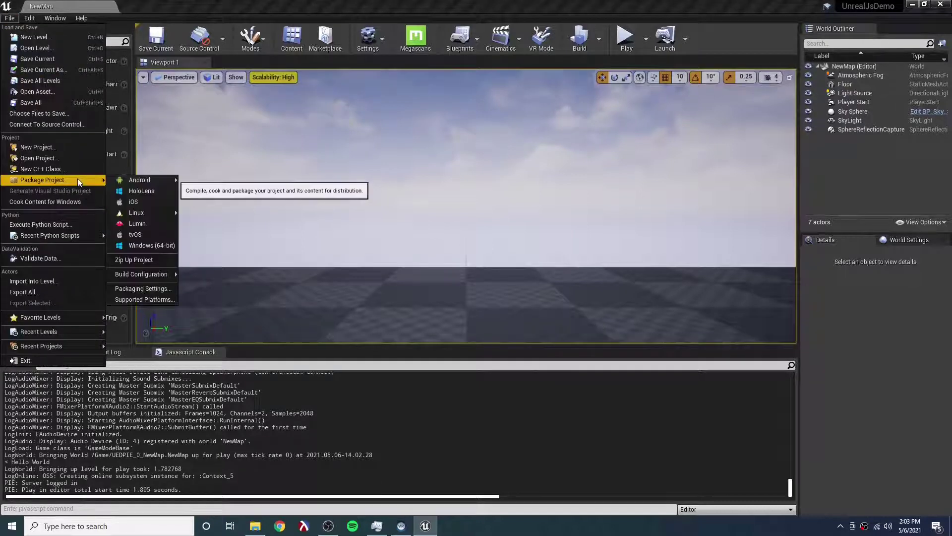
left_click(156, 246)
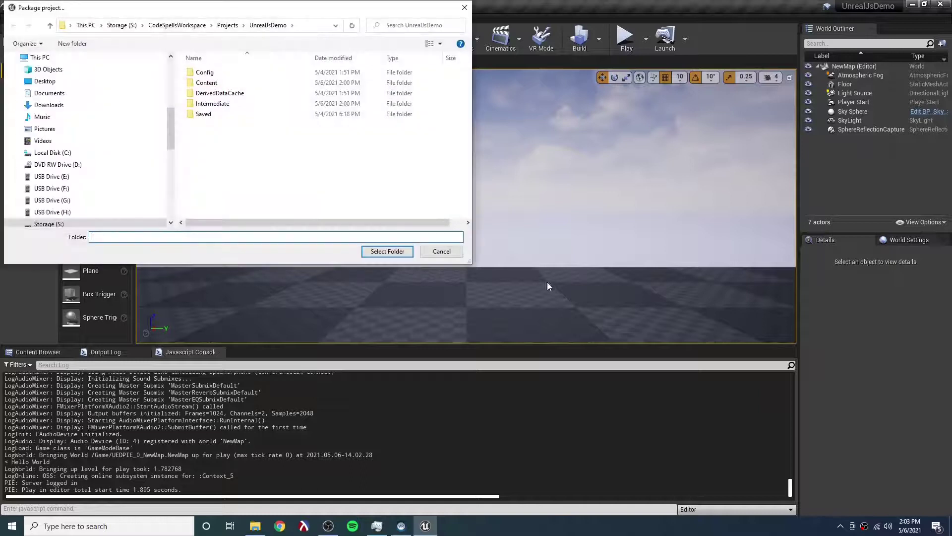
- Create a 'Build' folder as the packaging destination and confirm BUILD SUCCESSFUL in the log
right_click(215, 145)
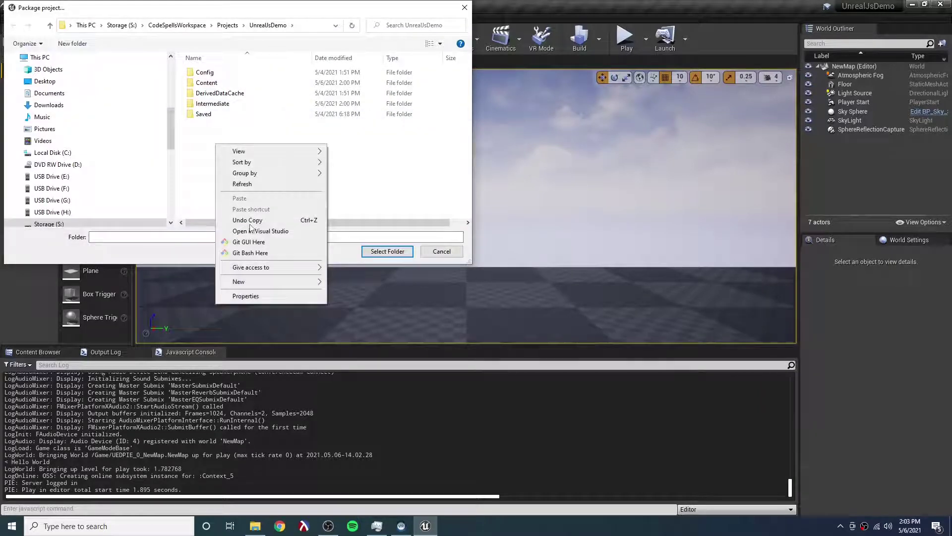
mouse_move(272, 281)
left_click(410, 284)
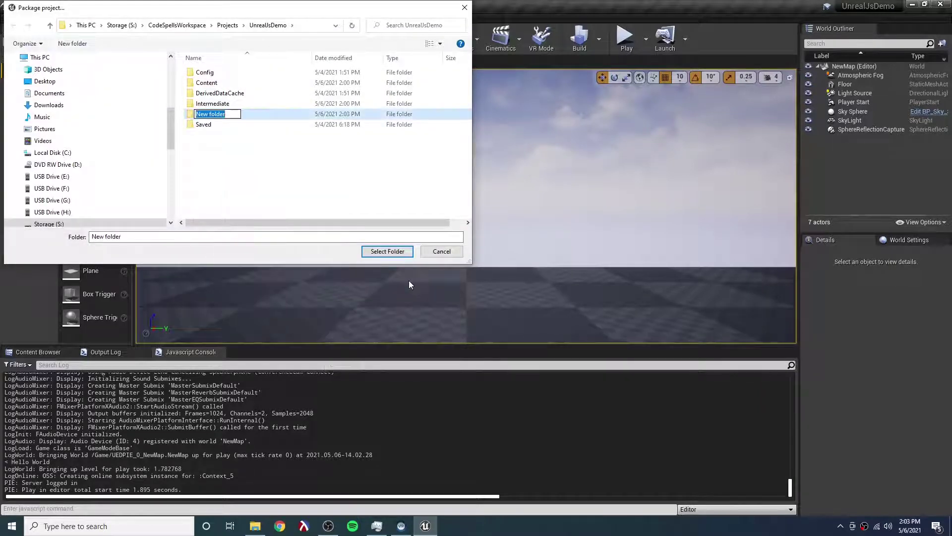
type("Br")
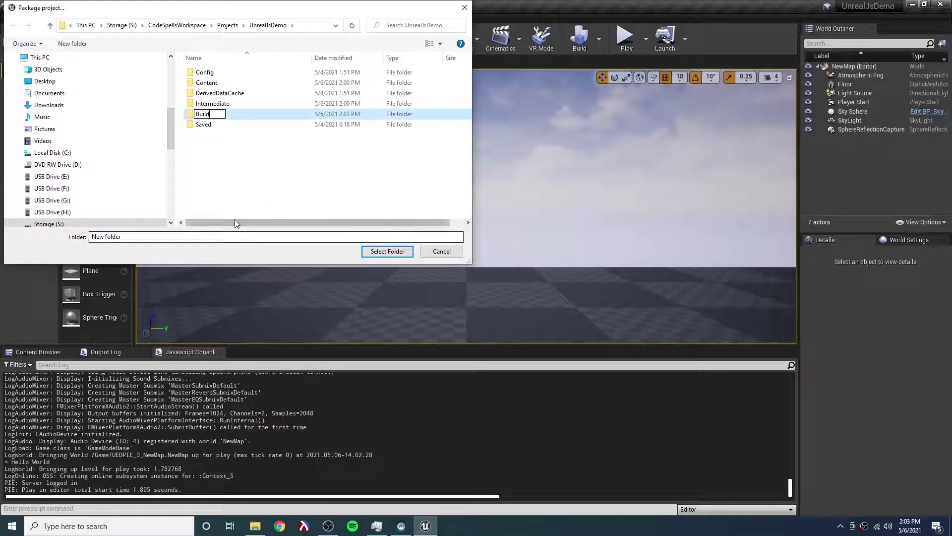
key("Return")
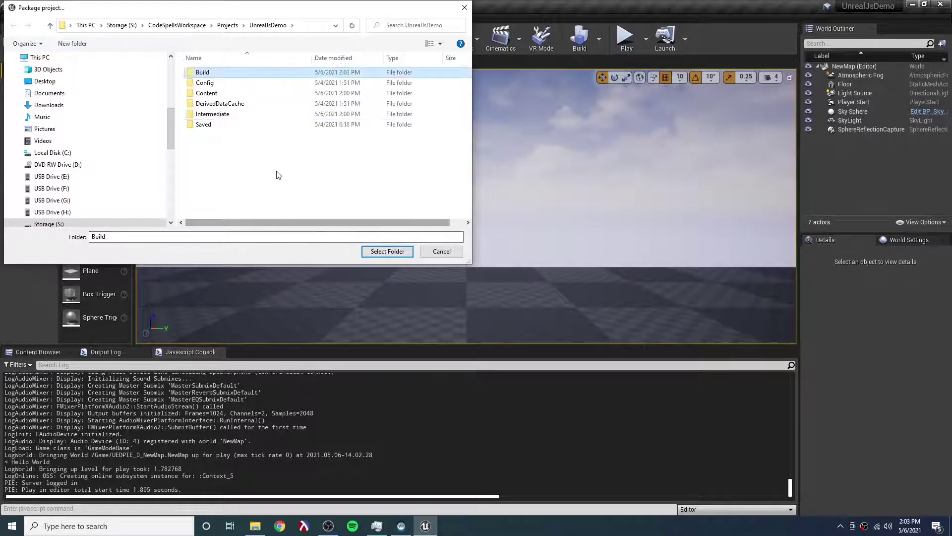
double_click(198, 73)
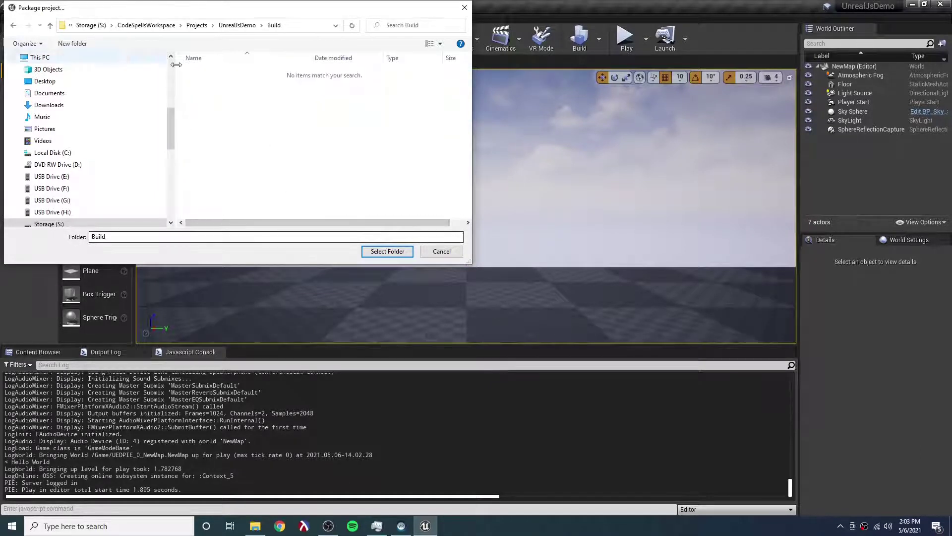
left_click(382, 253)
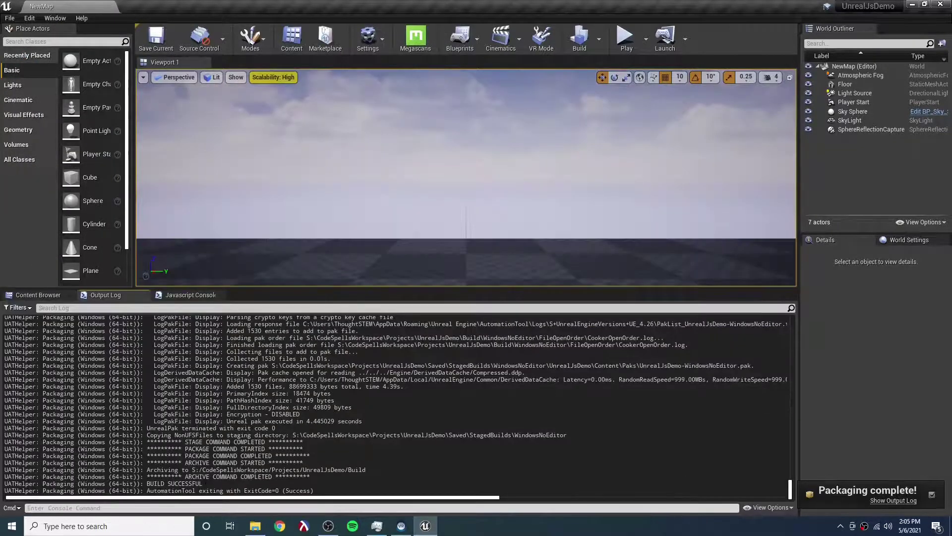
left_click_drag(202, 484, 147, 484)
- Launch UnrealJsDemo.exe from the Build\WindowsNoEditor folder
left_click(255, 526)
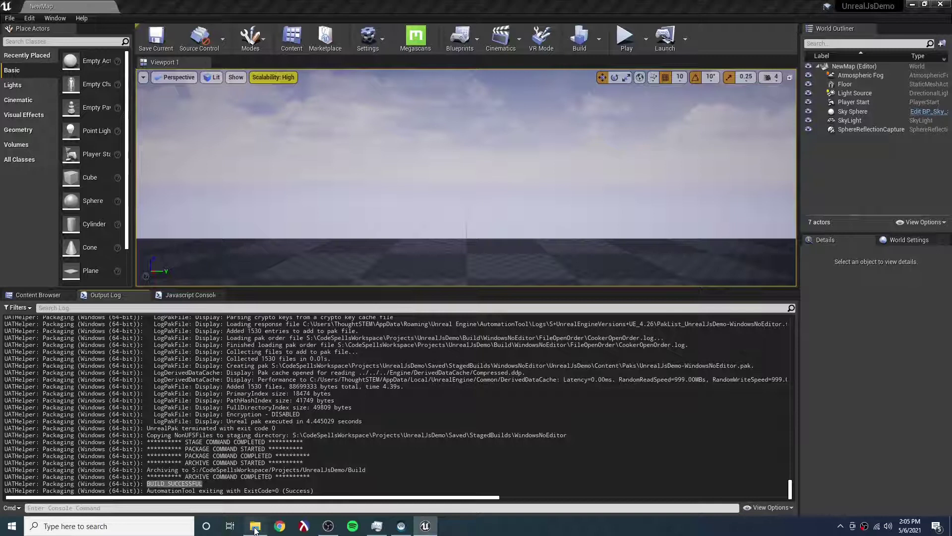
double_click(337, 250)
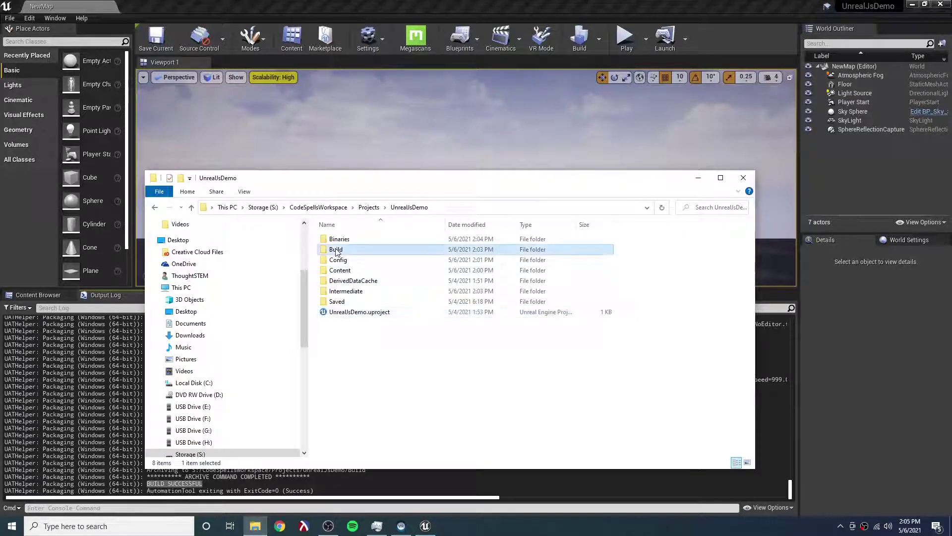
left_click(360, 246)
double_click(360, 247)
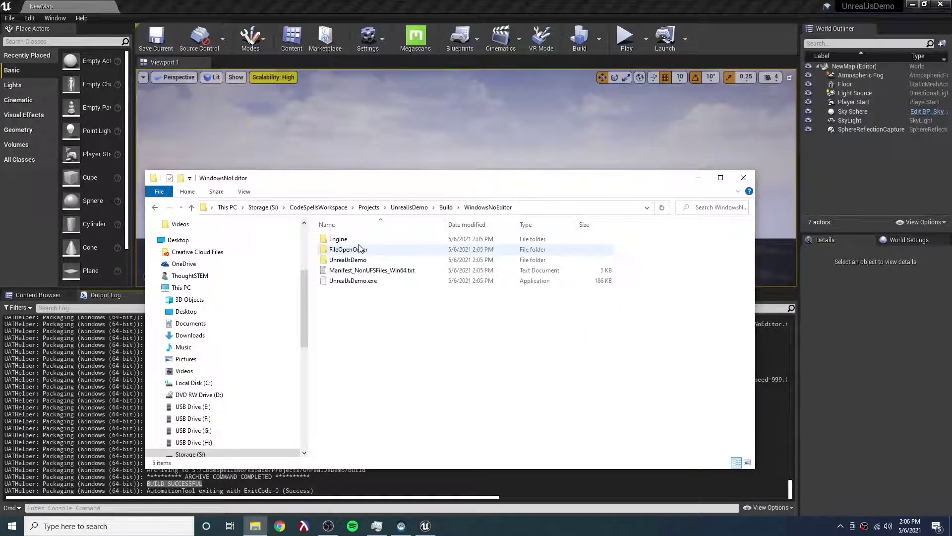
double_click(335, 281)
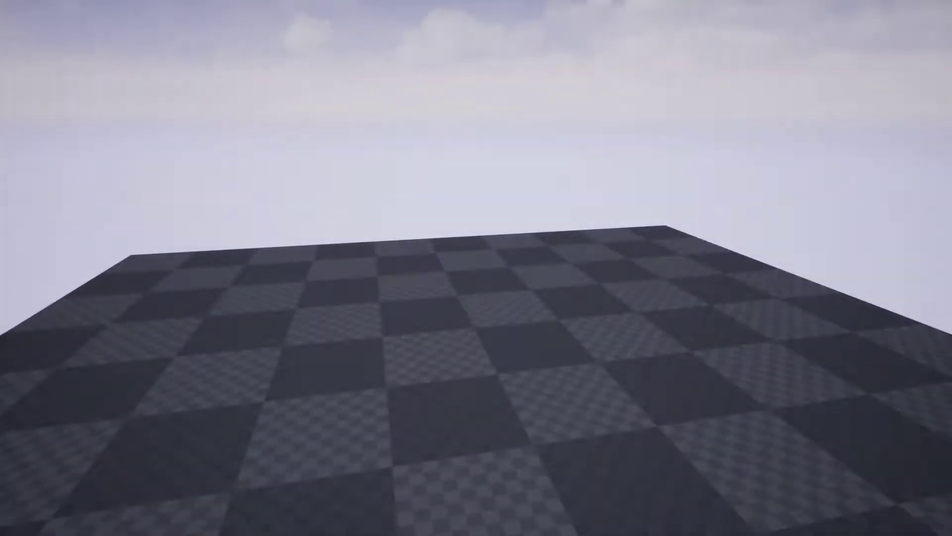
- Open UnrealJsDemo.log from UnrealJsDemo\Saved\Logs in Notepad
key("alt+Tab")
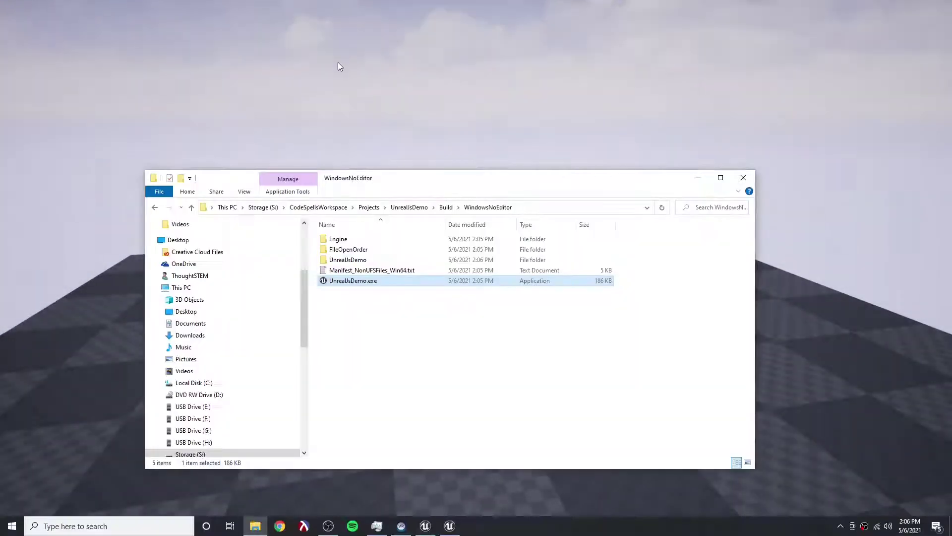
double_click(347, 260)
left_click(329, 270)
double_click(328, 270)
left_click(328, 250)
double_click(329, 251)
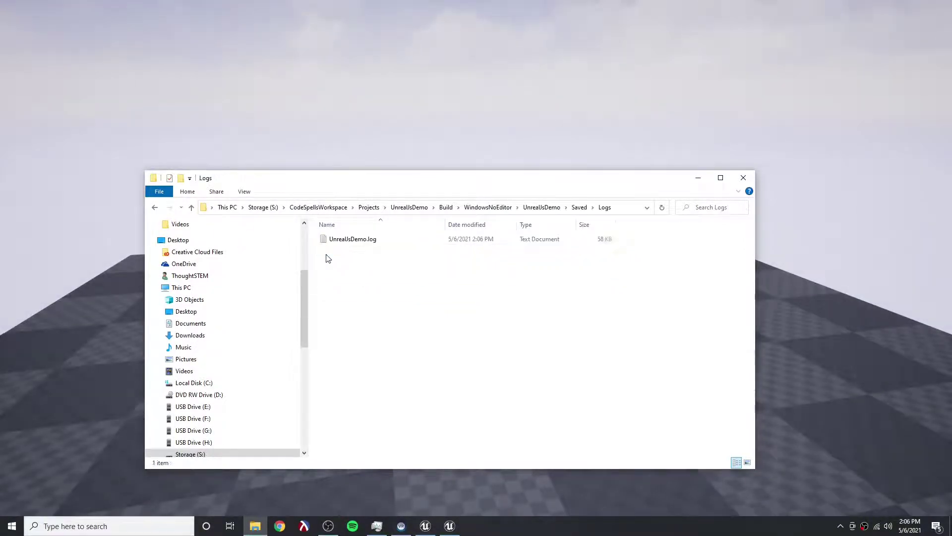
double_click(348, 239)
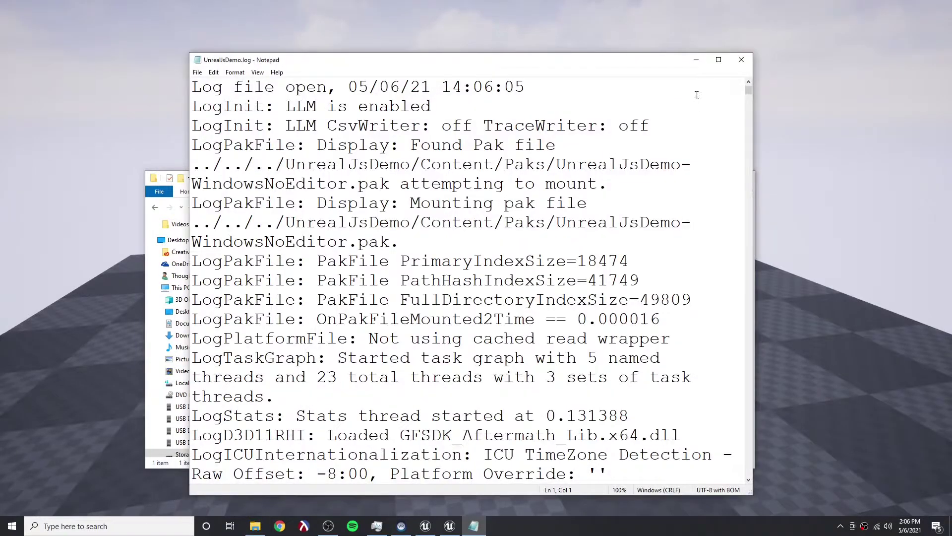
- Scroll to the end of the log and widen the Notepad window on both sides
left_click_drag(750, 88, 749, 474)
left_click_drag(756, 305, 925, 305)
left_click_drag(189, 246, 2, 246)
- Search the log for 'Hello' and dismiss the 'Cannot find' message
left_click(535, 204)
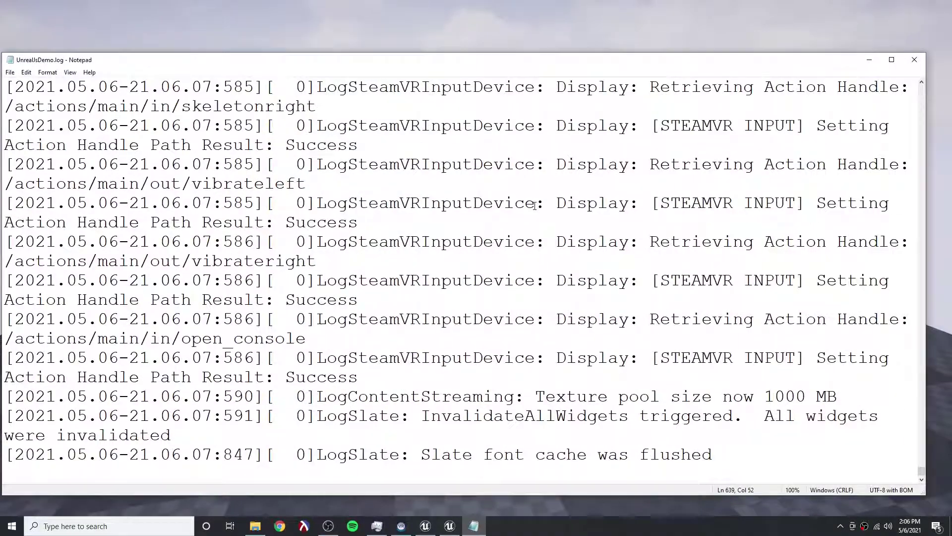
key("ctrl+f")
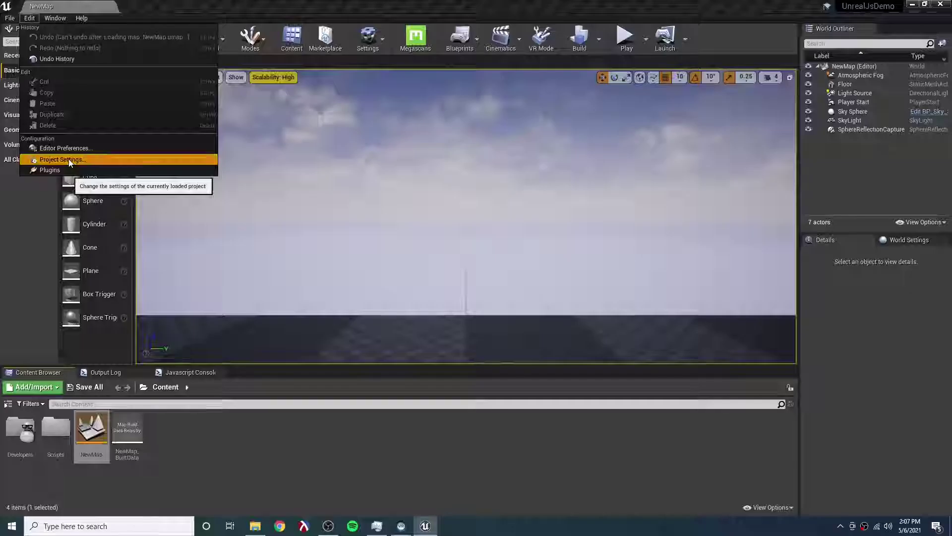
left_click(85, 160)
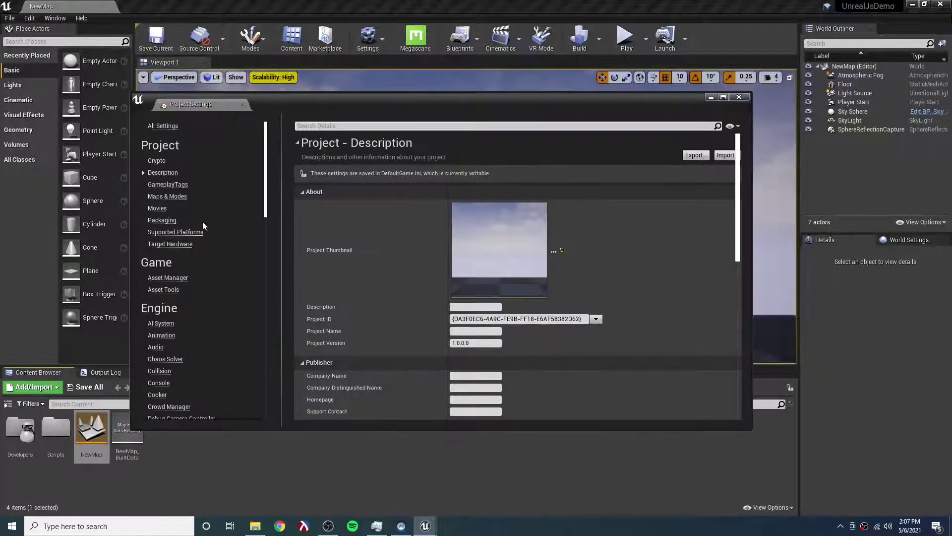
- Set both Editor Startup Map and Game Default Map to NewMap in Maps & Modes
left_click(163, 196)
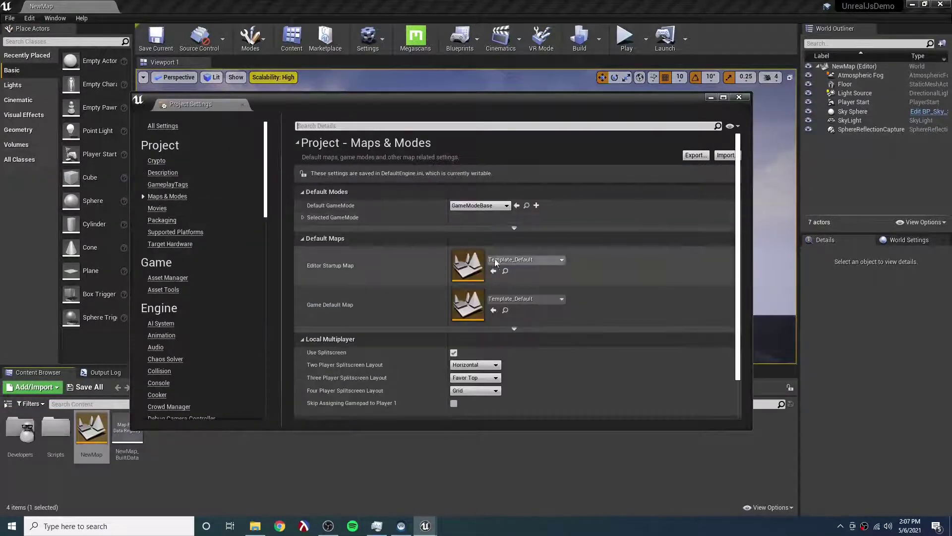
left_click(559, 258)
left_click(570, 397)
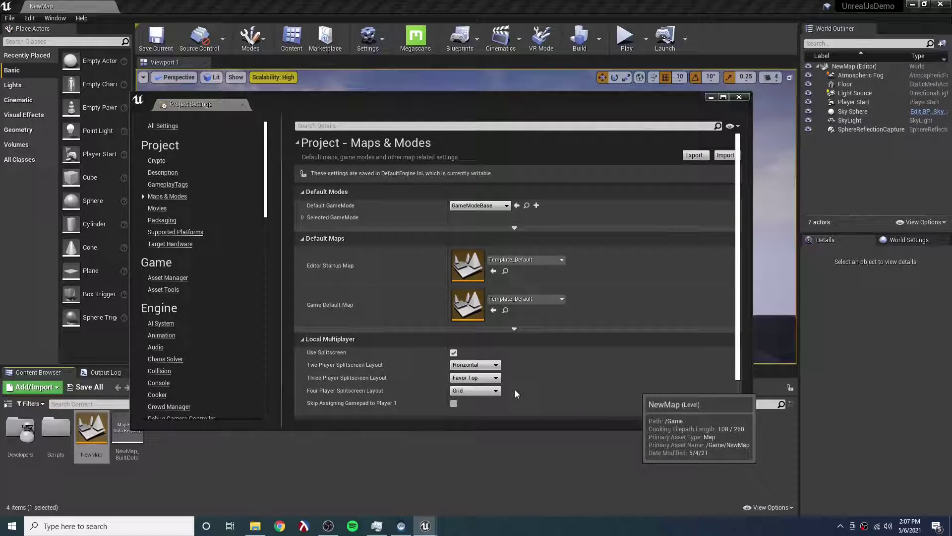
left_click(528, 301)
left_click(516, 186)
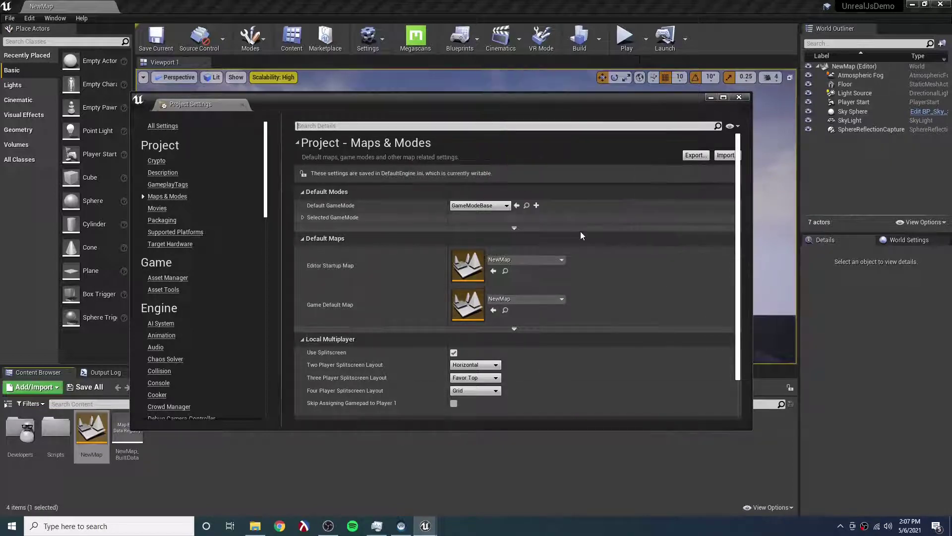
- Check that the Floor's Javascript component uses on-start.js, then close Project Settings
left_click(861, 76)
left_click(849, 84)
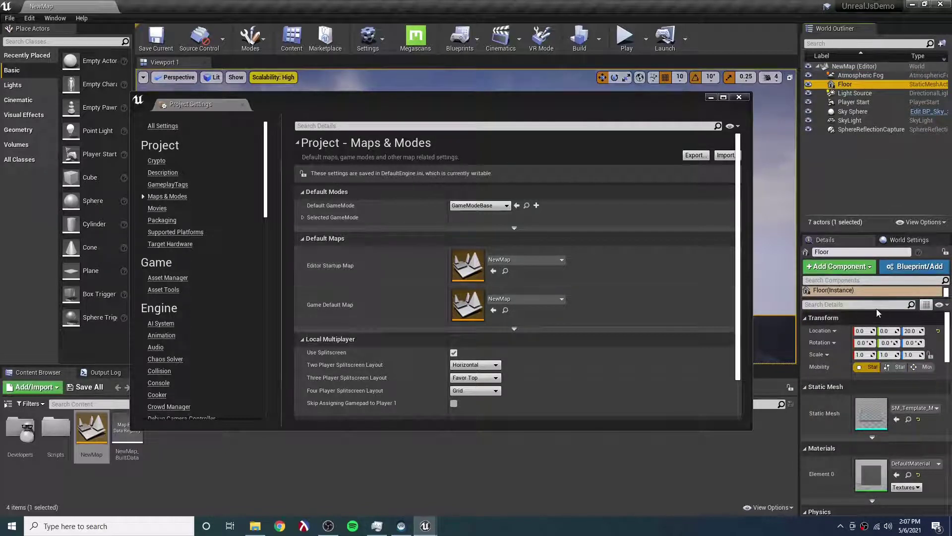
left_click_drag(871, 300, 871, 328)
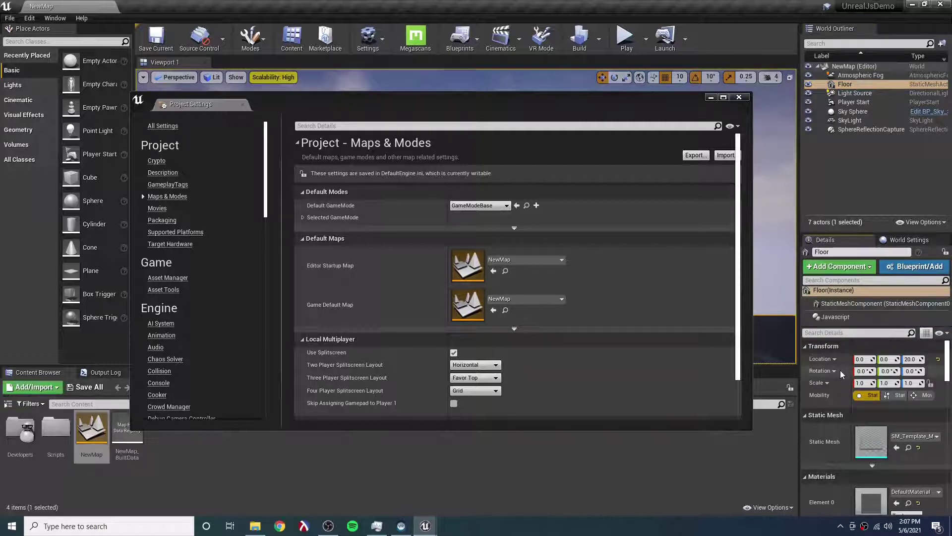
left_click(842, 317)
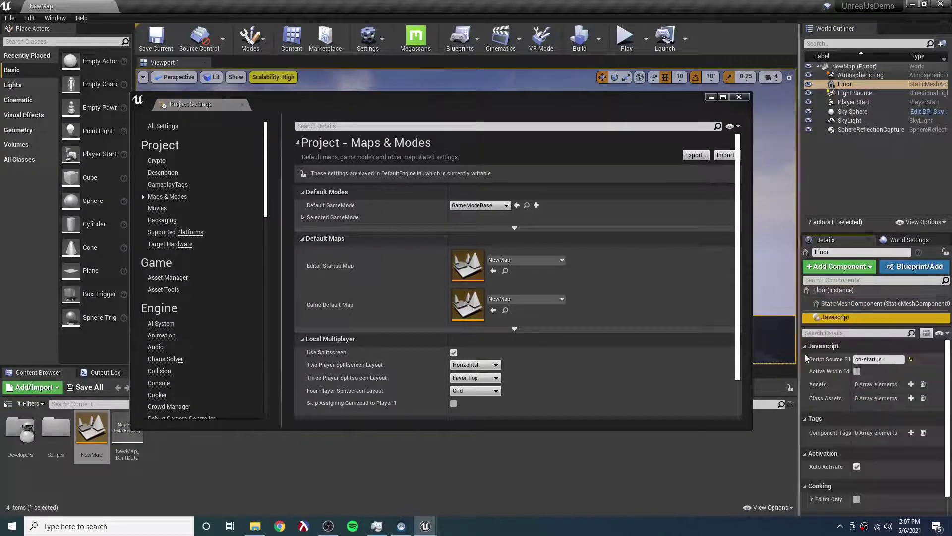
left_click(861, 359)
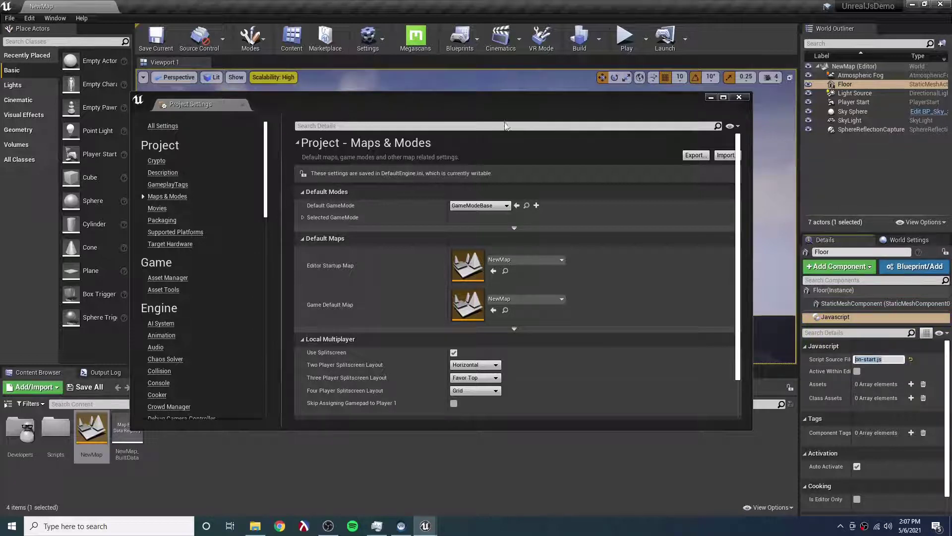
left_click(746, 97)
- Show the Javascript console in a taller log panel, then run the packaged UnrealJsDemo.exe
left_click(198, 373)
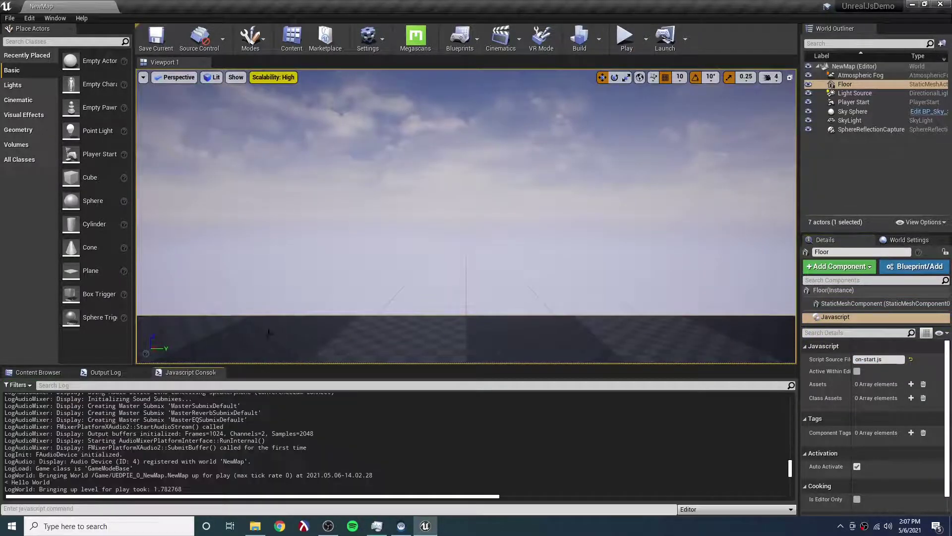
left_click_drag(426, 366, 426, 316)
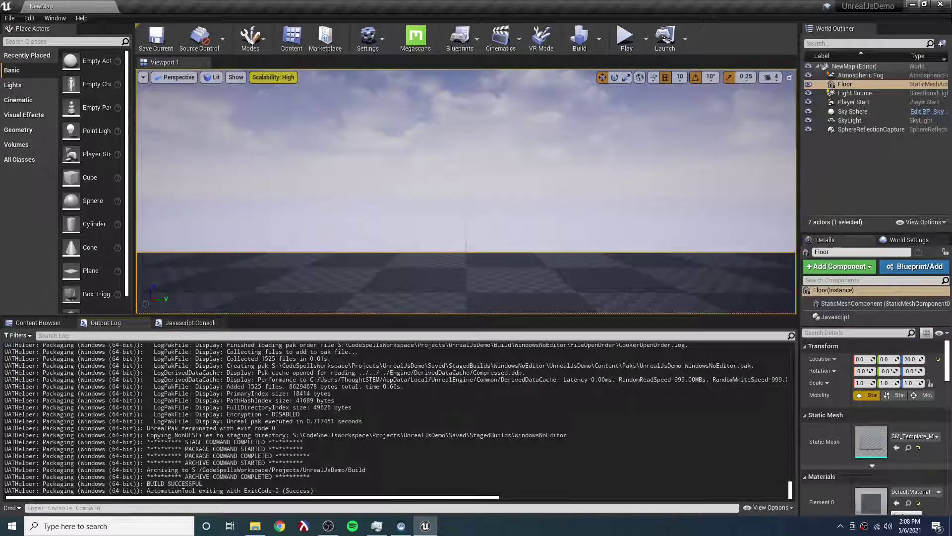
left_click(916, 5)
left_click(255, 526)
left_click(365, 281)
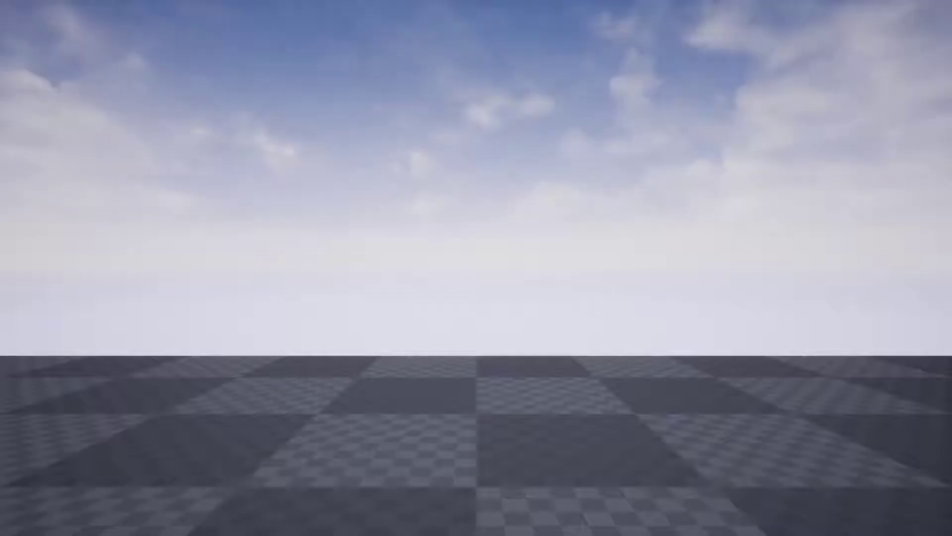
- Return to Explorer and select UnrealJsDemo.log in UnrealJsDemo\Saved\Logs
key("alt+Tab")
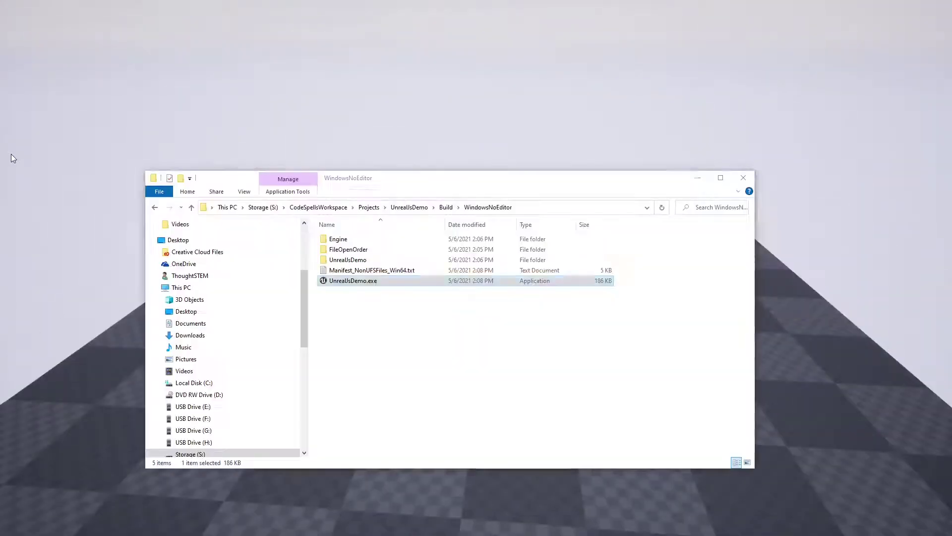
double_click(347, 259)
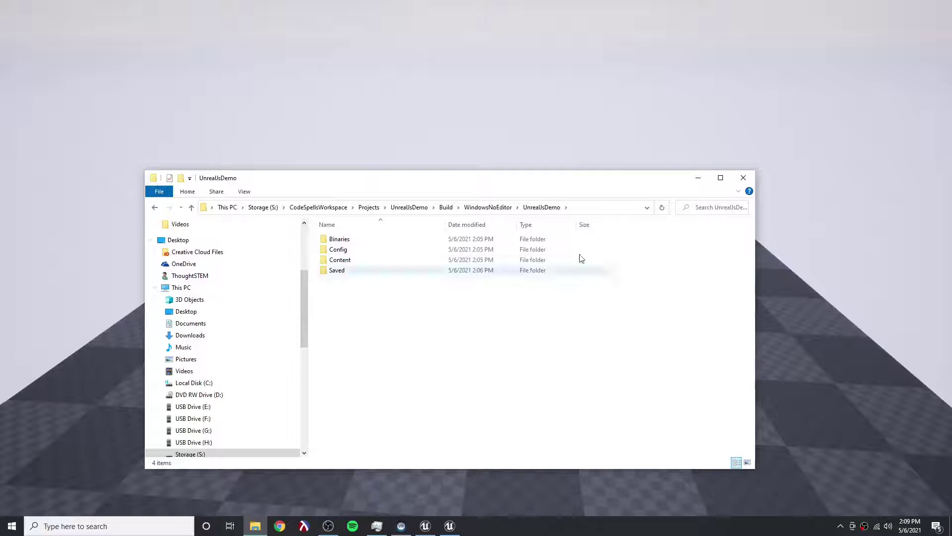
double_click(323, 272)
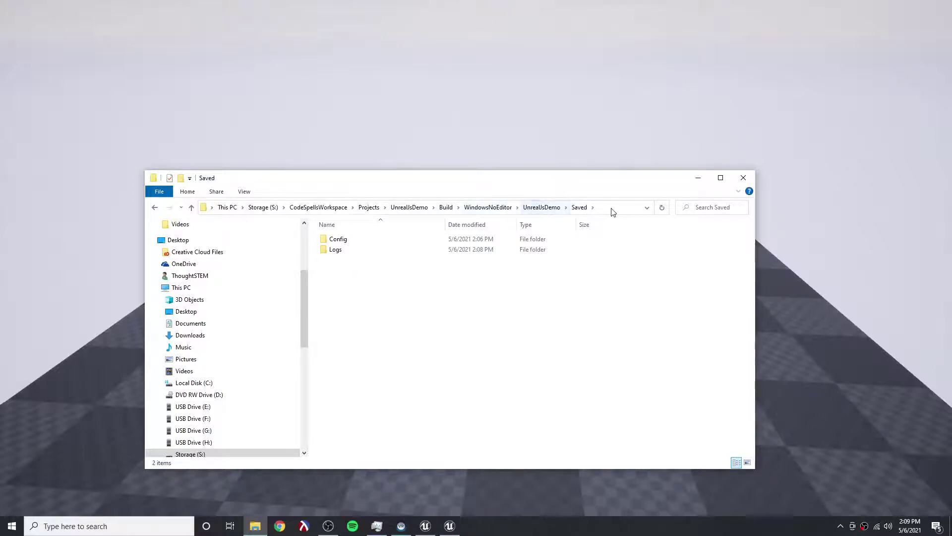
double_click(337, 249)
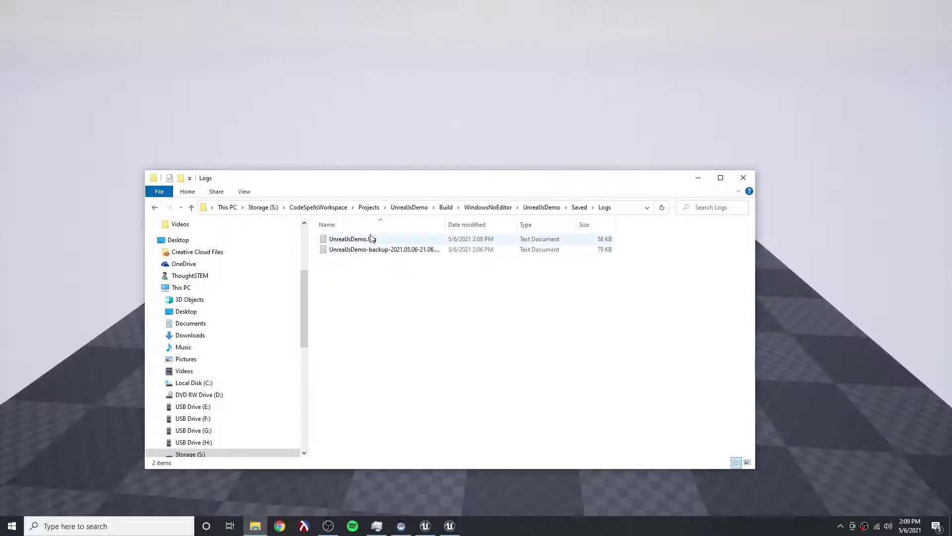
left_click(362, 242)
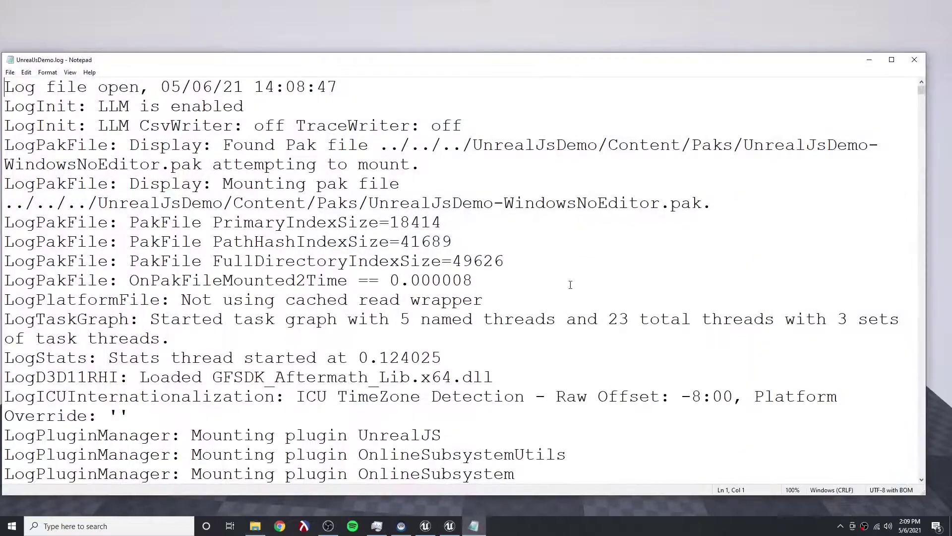
- Search UnrealJsDemo.log for 'Hello', finding no match
left_click(765, 145)
key("ctrl+f")
type("Hello")
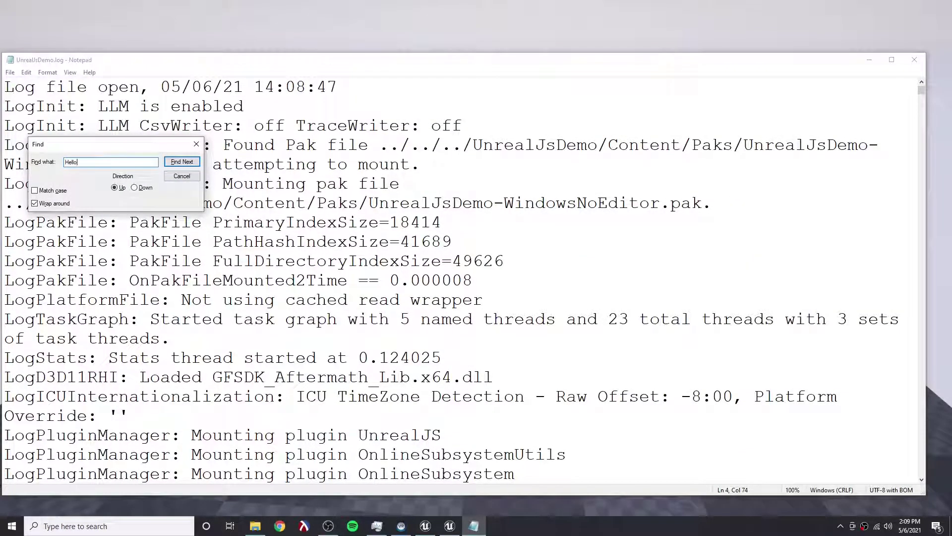
key("Return")
- Search for 'on-start' and highlight the warning that on-start.js couldn't be read
key("Return")
type("on-start")
key("Return")
scroll(512, 395, "down", 2)
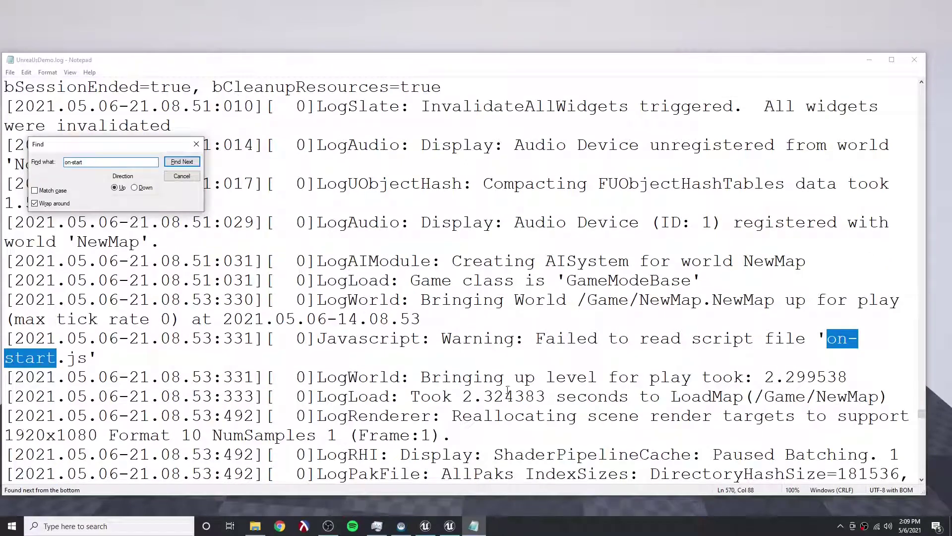
left_click_drag(318, 340, 101, 356)
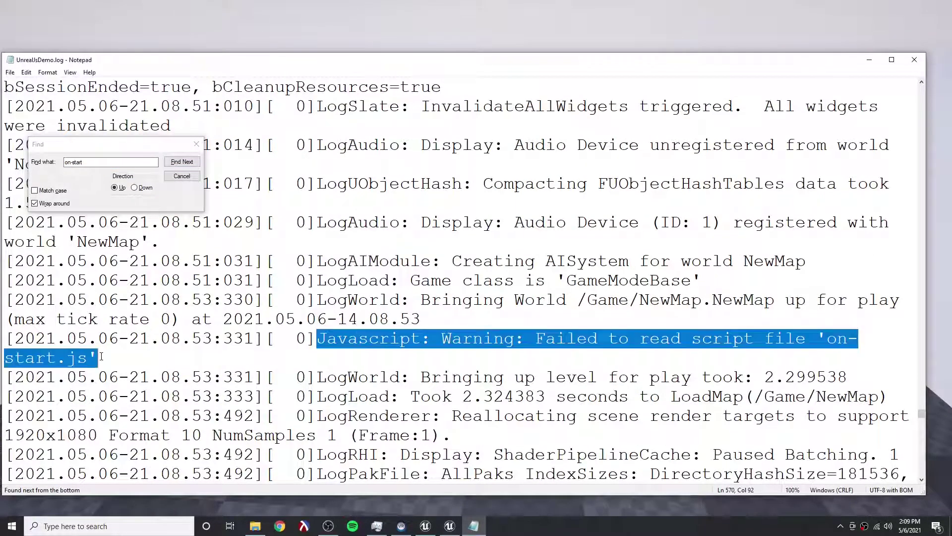
left_click(196, 145)
key("alt+Tab")
- Confirm on-start.js is in the project's Content\Scripts folder
double_click(348, 274)
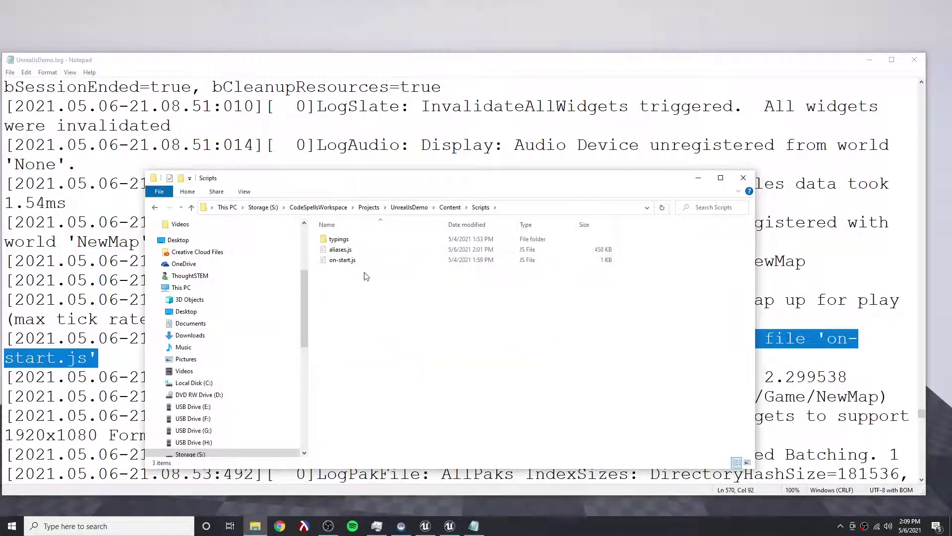
left_click(337, 263)
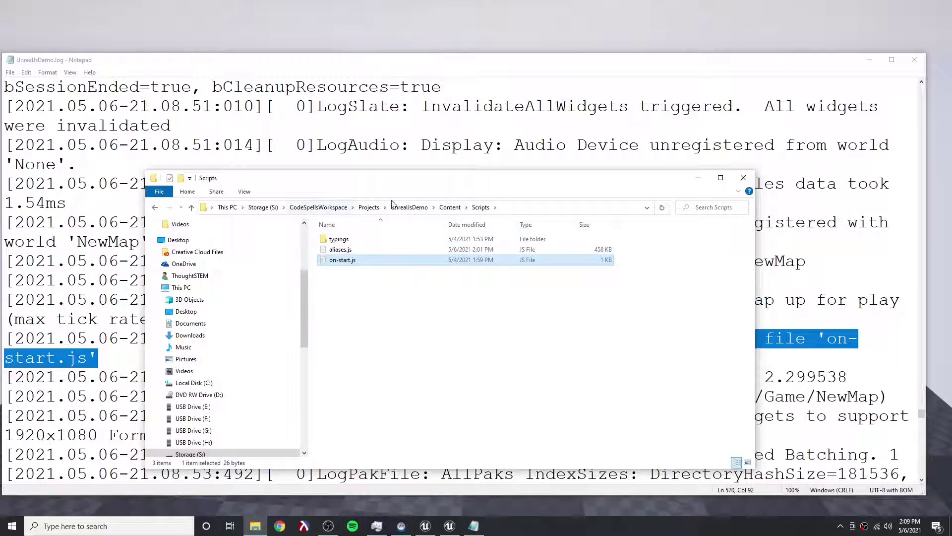
left_click(408, 207)
- Open the packaged Build\WindowsNoEditor\UnrealJsDemo\Content folder, which holds only Paks
left_click(326, 252)
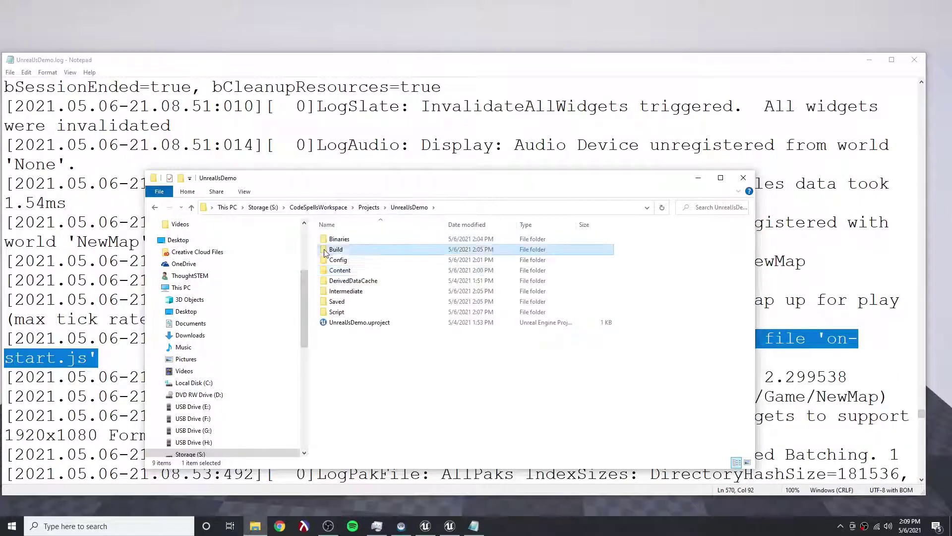
double_click(325, 252)
double_click(329, 240)
left_click(340, 262)
double_click(340, 262)
double_click(337, 260)
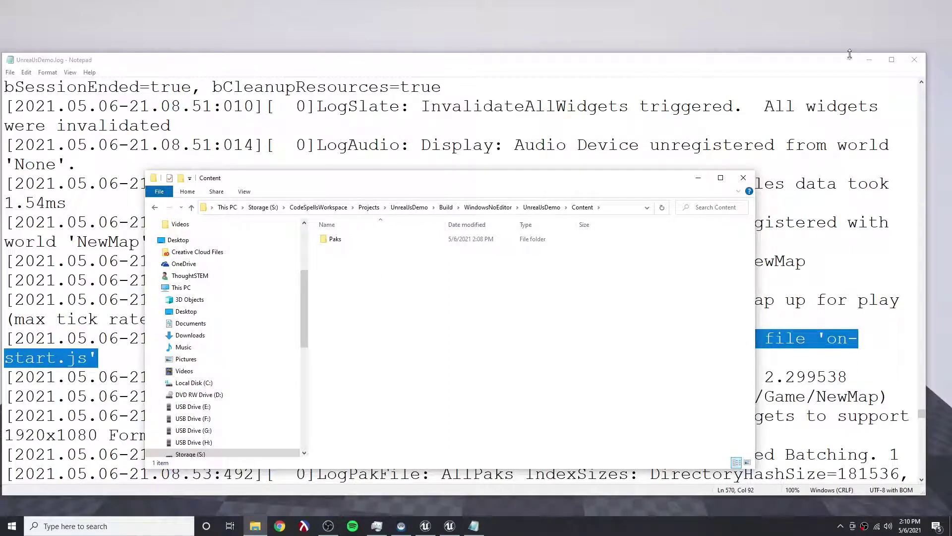
- Close the running packaged game from the taskbar
key("alt+Tab")
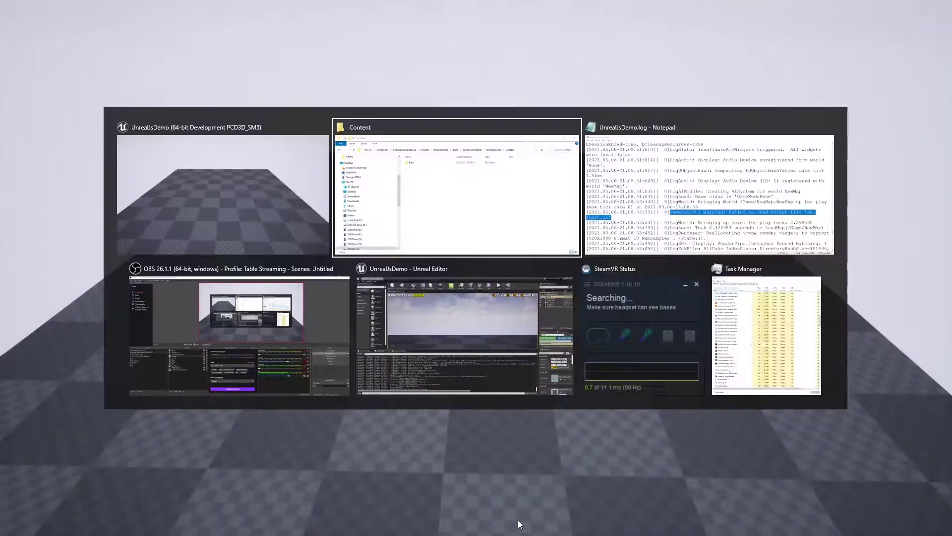
right_click(452, 527)
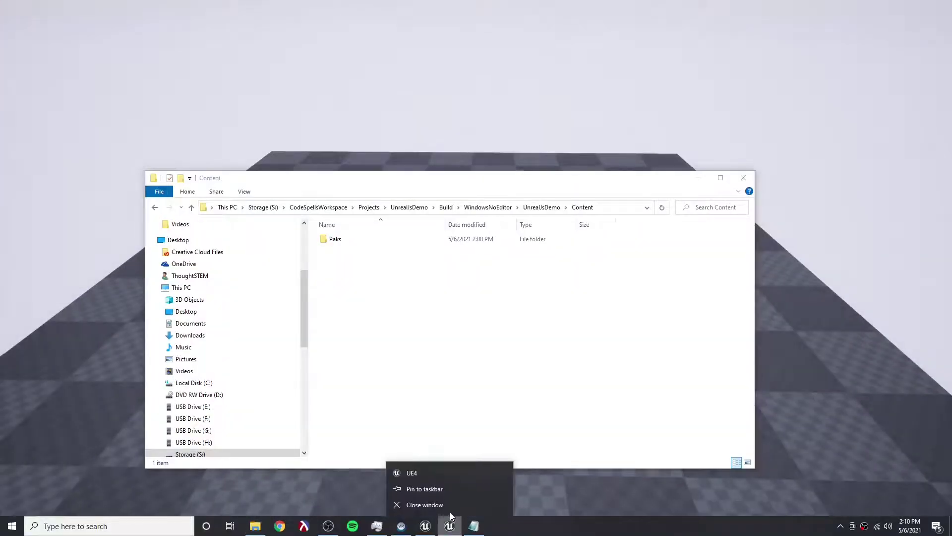
left_click(448, 509)
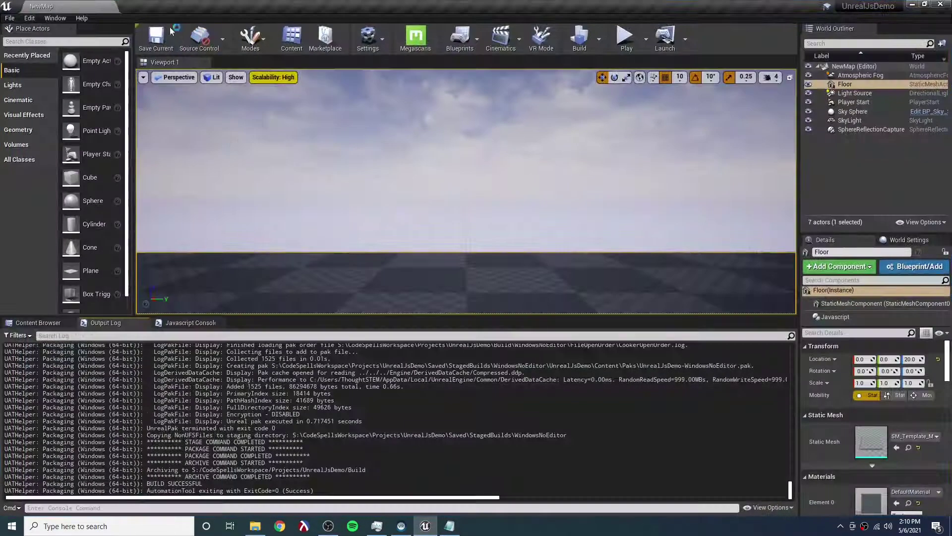
- Open Project Settings to the Packaging page with advanced options expanded
left_click(29, 18)
left_click(63, 164)
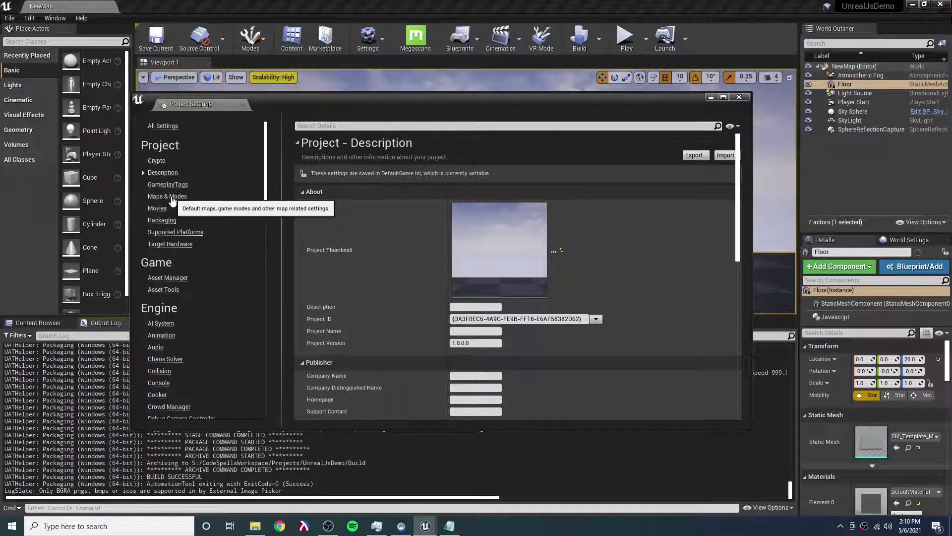
left_click(168, 196)
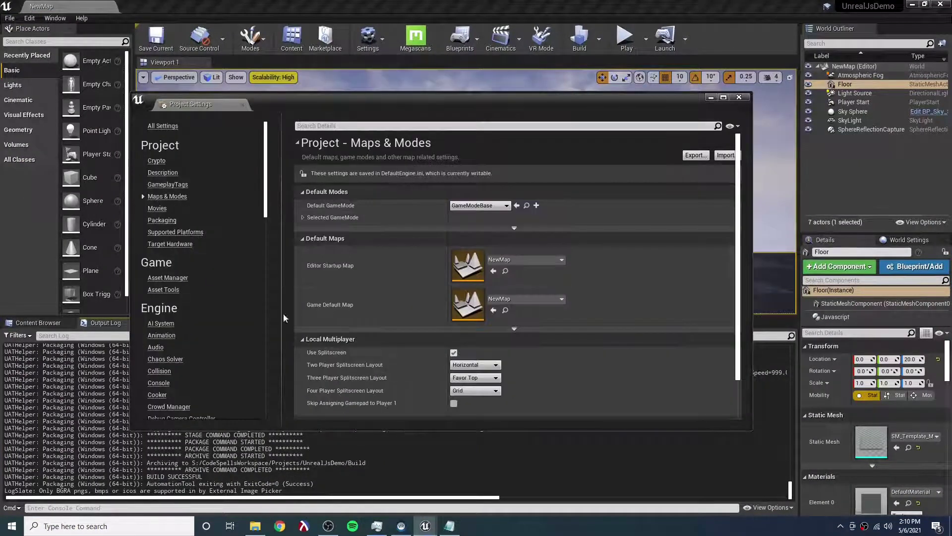
left_click(162, 221)
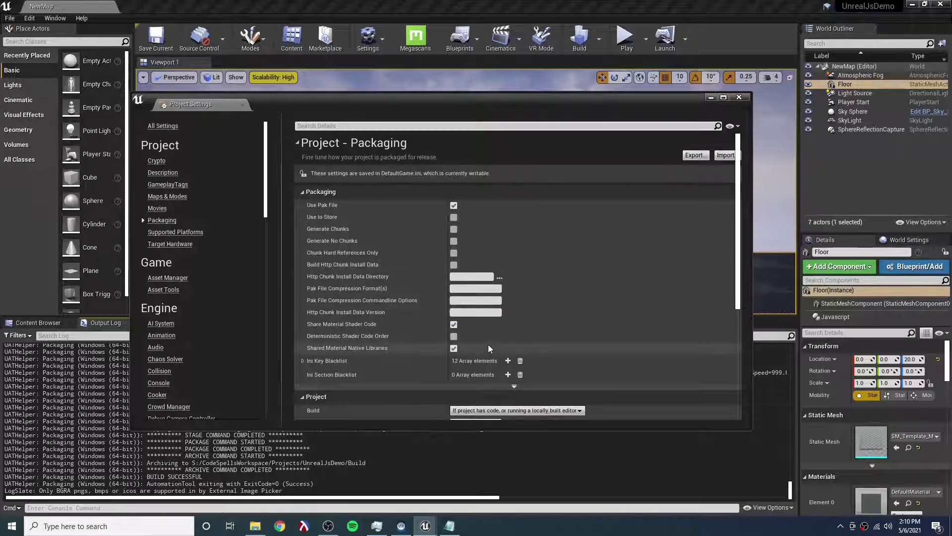
scroll(488, 344, "down", 3)
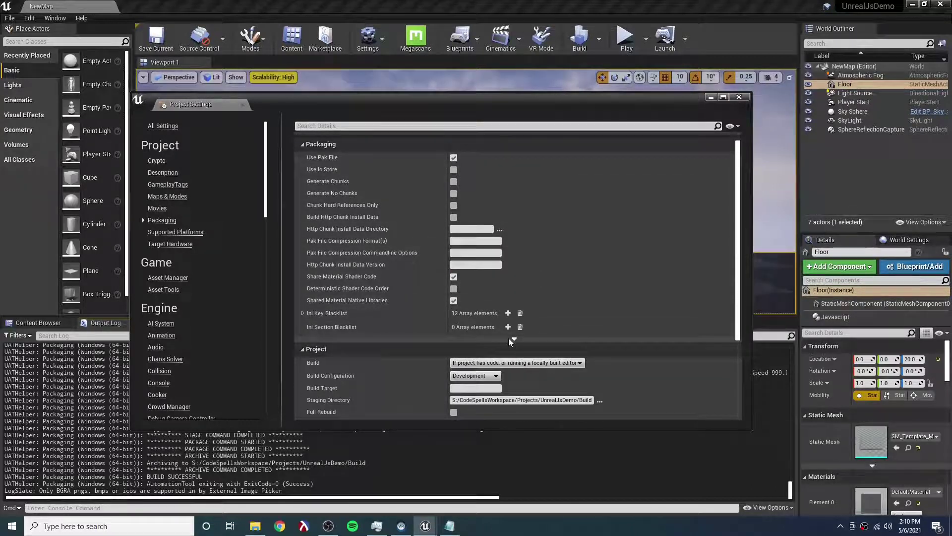
left_click(514, 339)
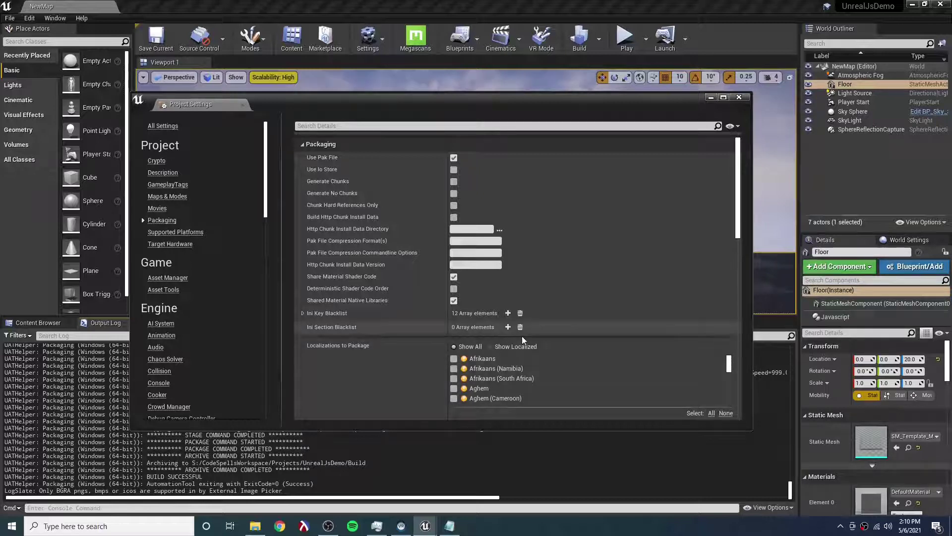
- Add Content/Scripts to Additional Non-Asset Directories To Copy
scroll(510, 342, "down", 1)
scroll(314, 357, "down", 15)
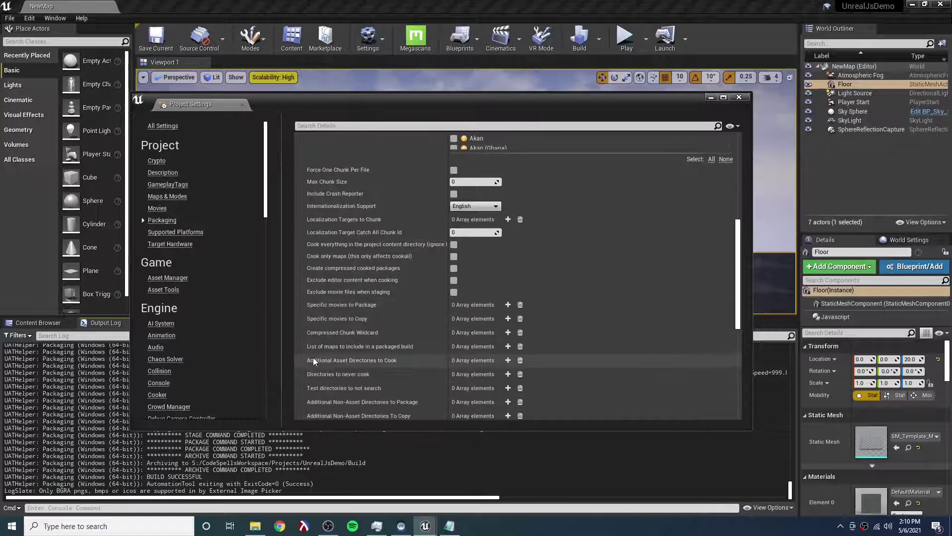
scroll(313, 358, "down", 3)
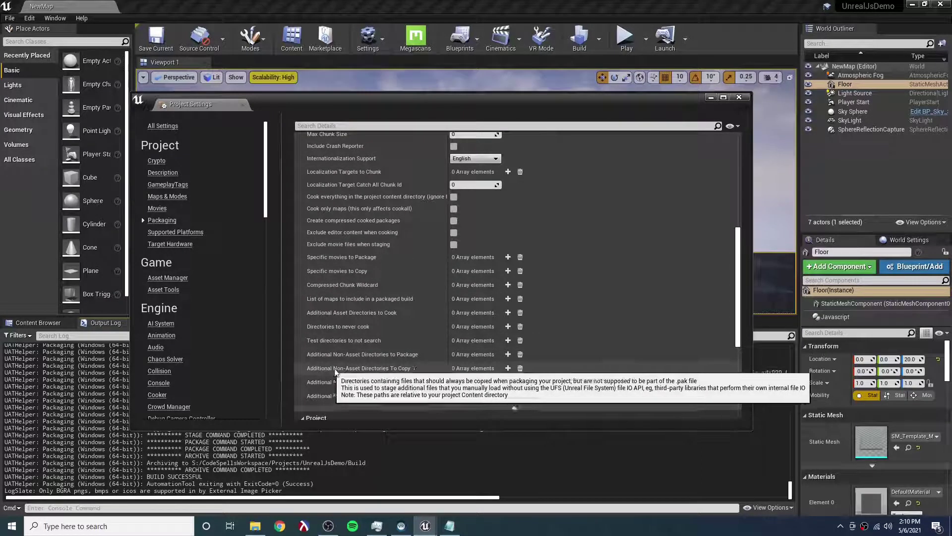
left_click(507, 370)
left_click(489, 381)
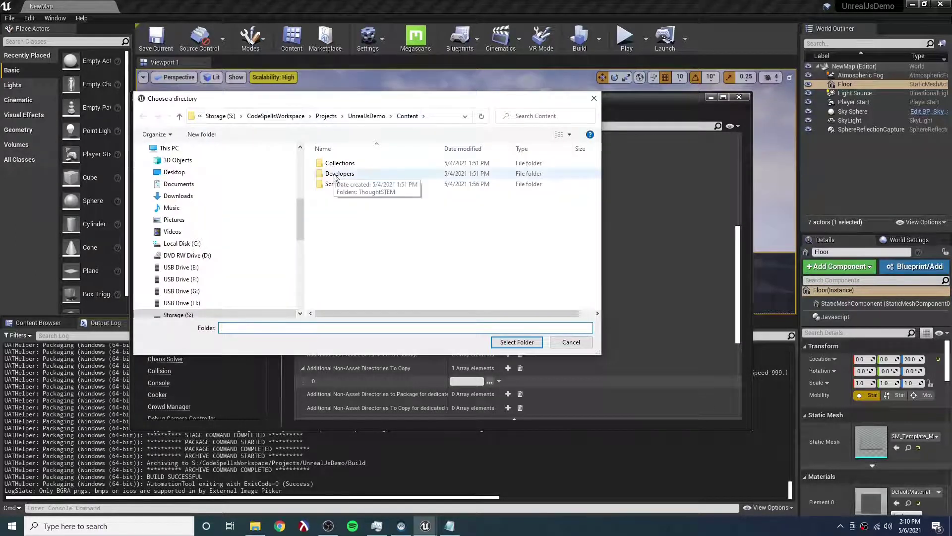
left_click(322, 188)
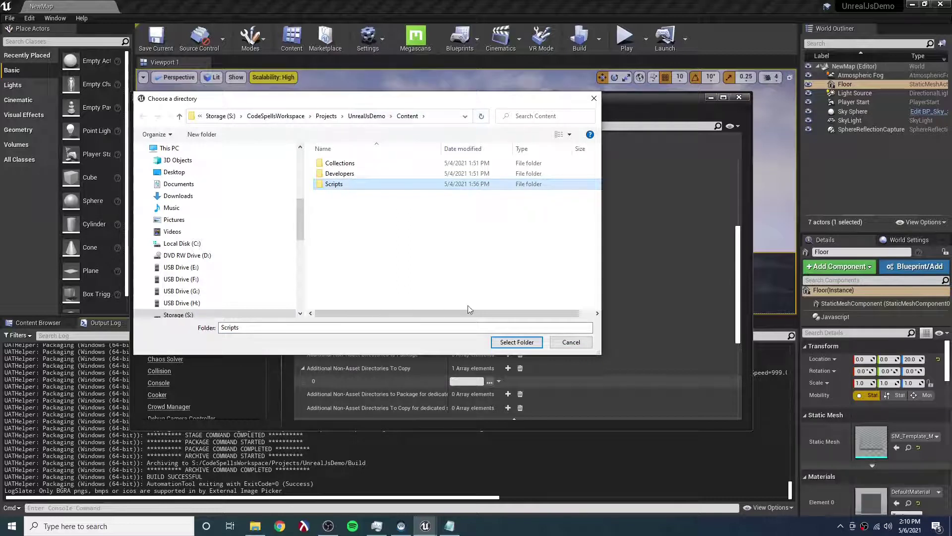
left_click(516, 342)
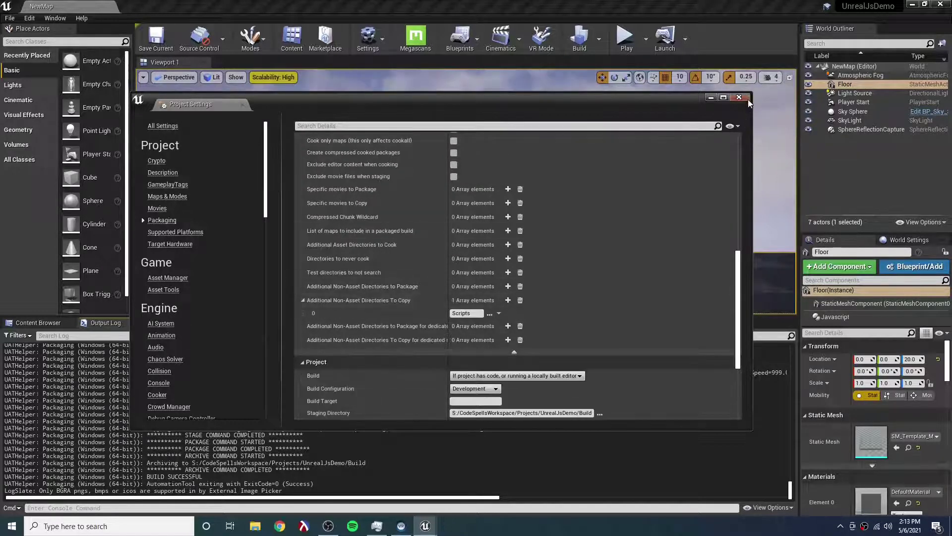
- Close Project Settings and package the project for Windows (64-bit) into the Build folder
left_click(739, 97)
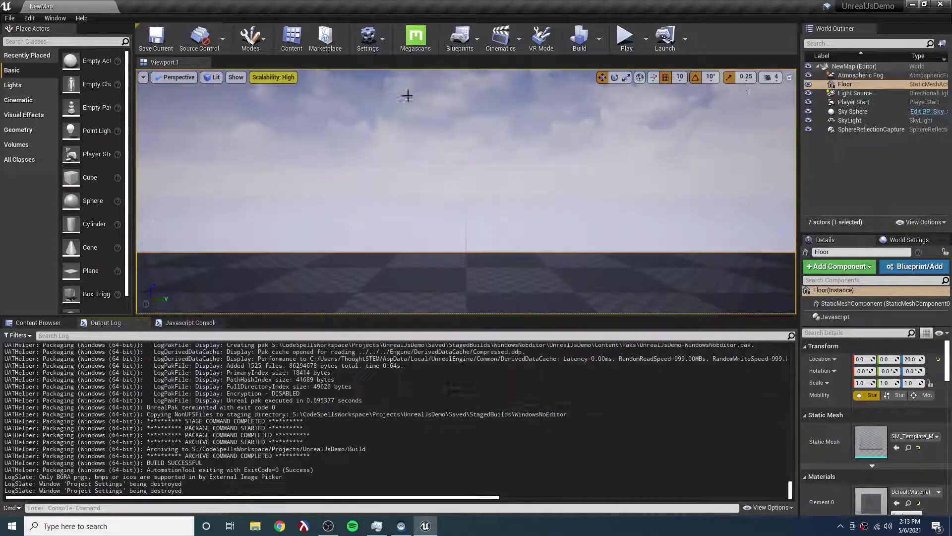
left_click(10, 18)
mouse_move(72, 180)
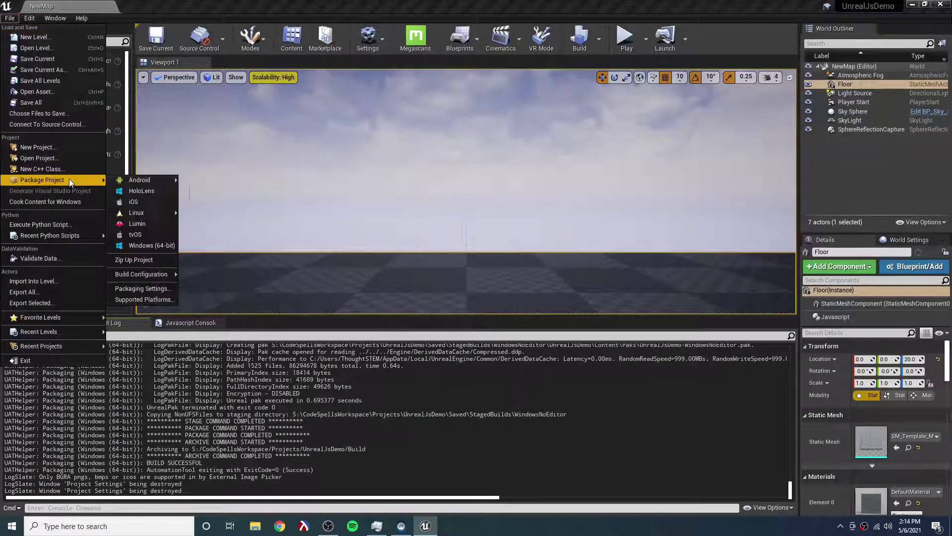
left_click(149, 245)
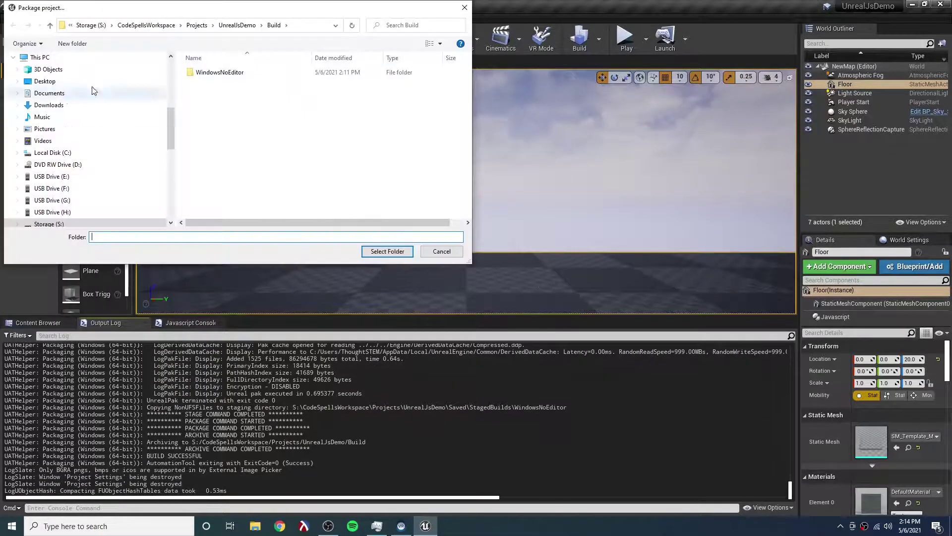
left_click(387, 251)
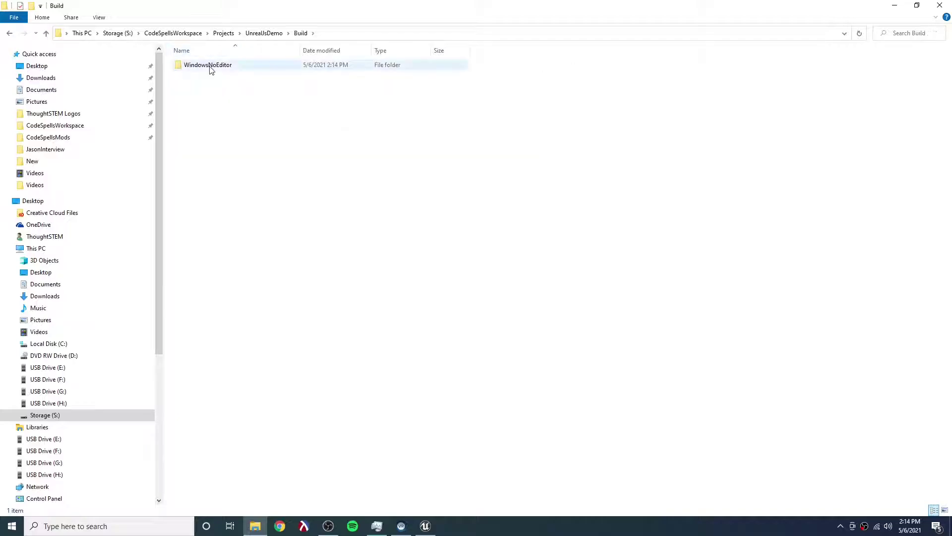
- Launch UnrealJsDemo.exe from WindowsNoEditor, then browse to the build's UnrealJsDemo\Saved folder
double_click(209, 68)
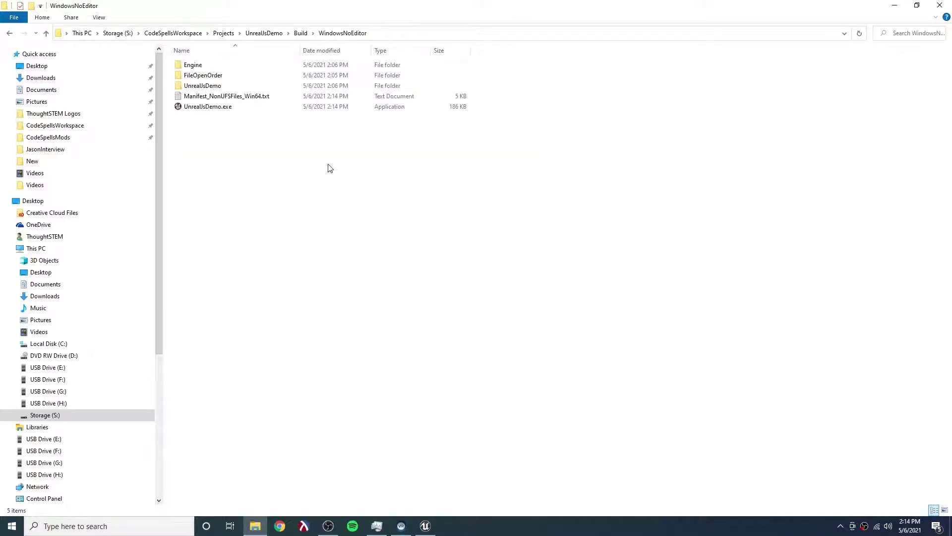
double_click(198, 107)
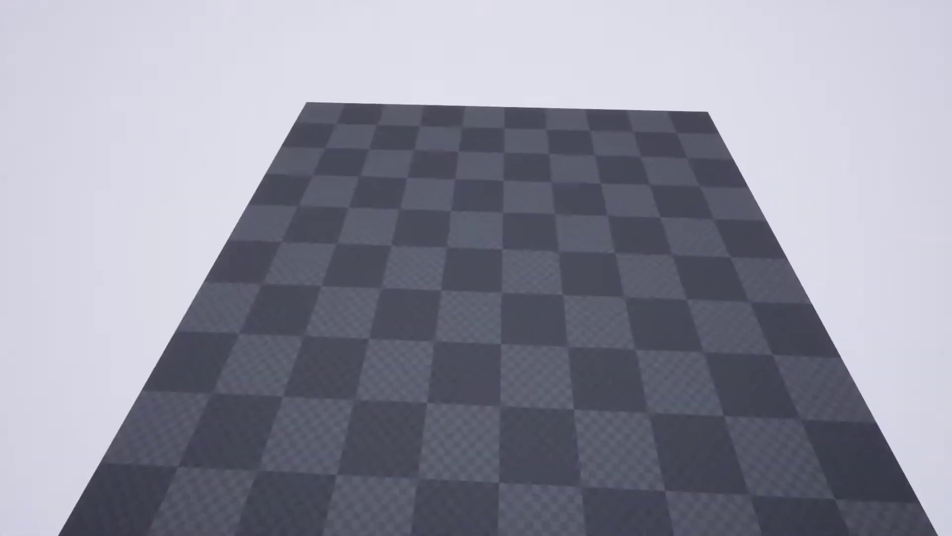
key("alt+Tab")
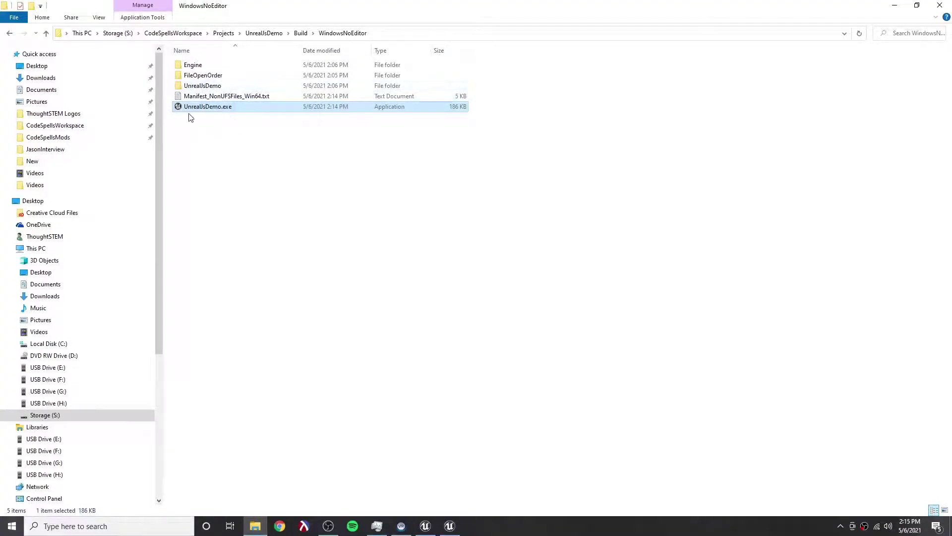
double_click(191, 85)
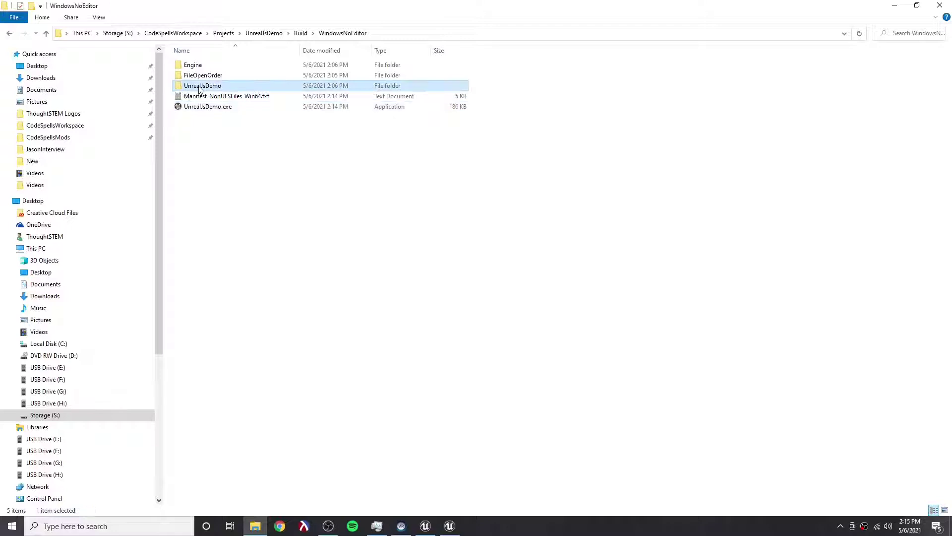
double_click(187, 97)
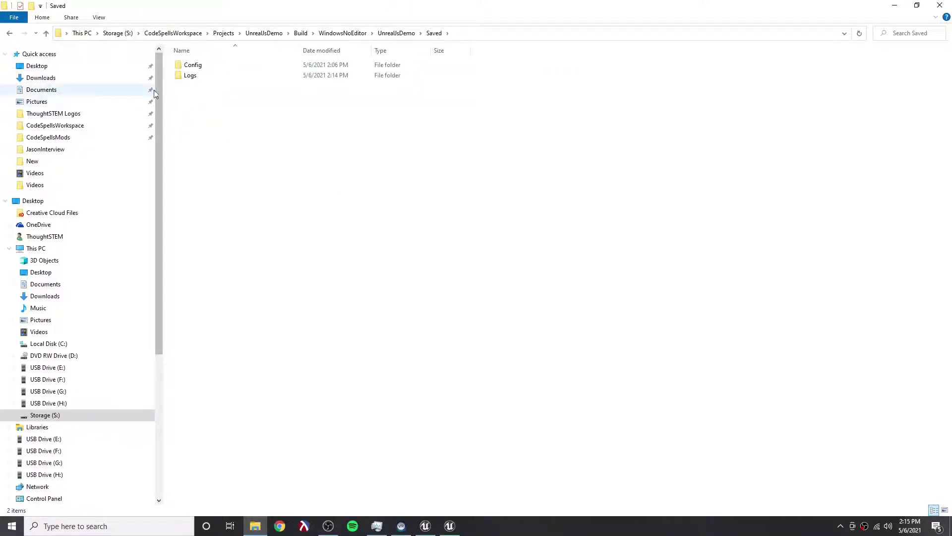
- Open UnrealJsDemo.log from Logs in Notepad and search it for 'Hello'
double_click(190, 76)
left_click(212, 67)
double_click(213, 68)
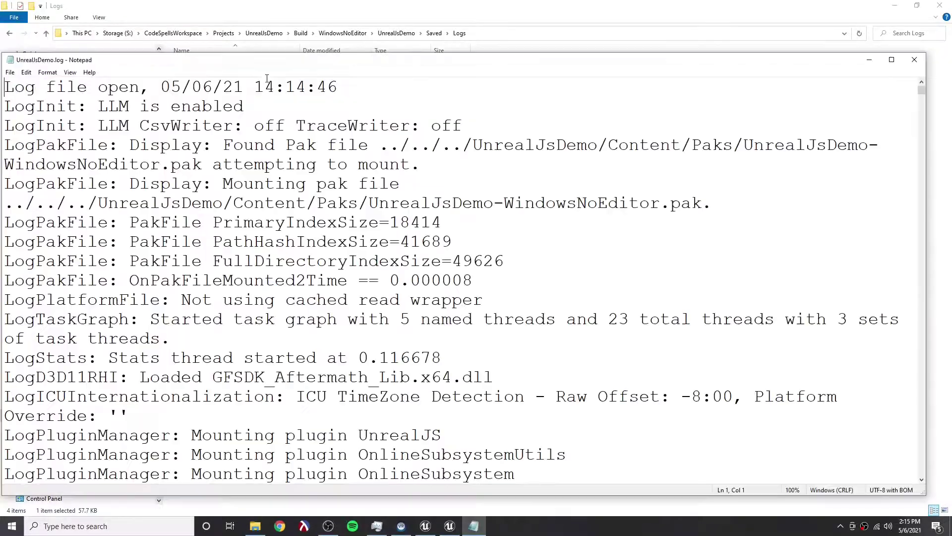
key("ctrl+f")
type("Hello")
key("Return")
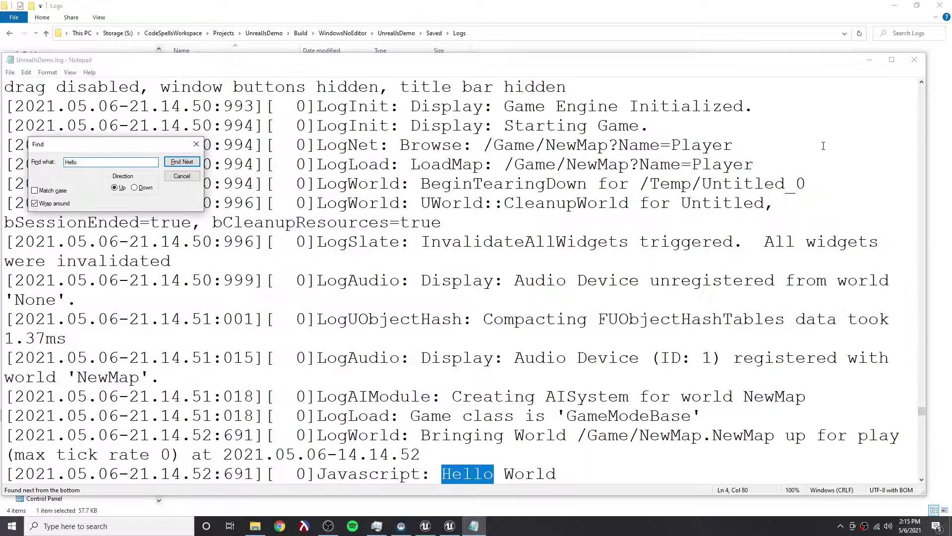
- Select the 'Javascript: Hello World' line, then close the search box and Notepad
left_click_drag(317, 474, 577, 478)
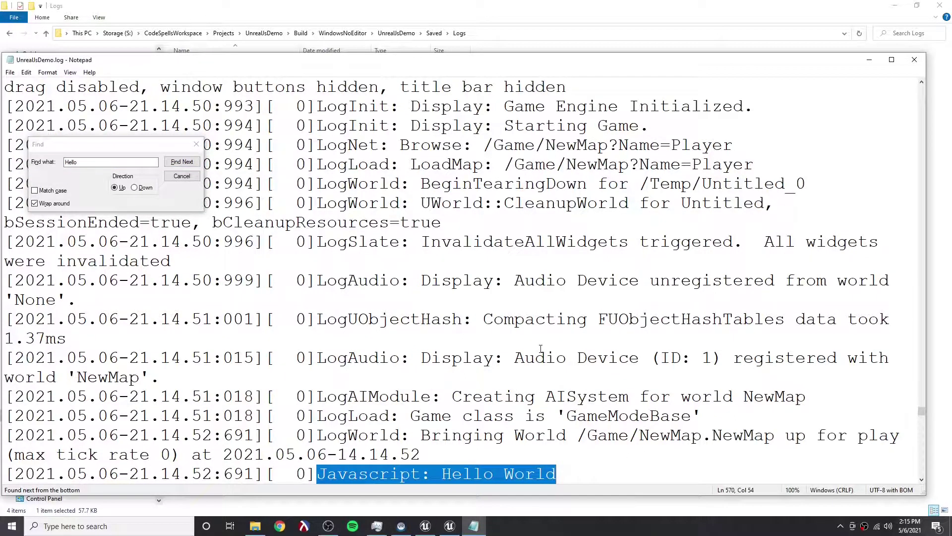
scroll(540, 348, "down", 6)
scroll(540, 349, "up", 2)
left_click_drag(560, 241, 297, 241)
left_click(317, 241)
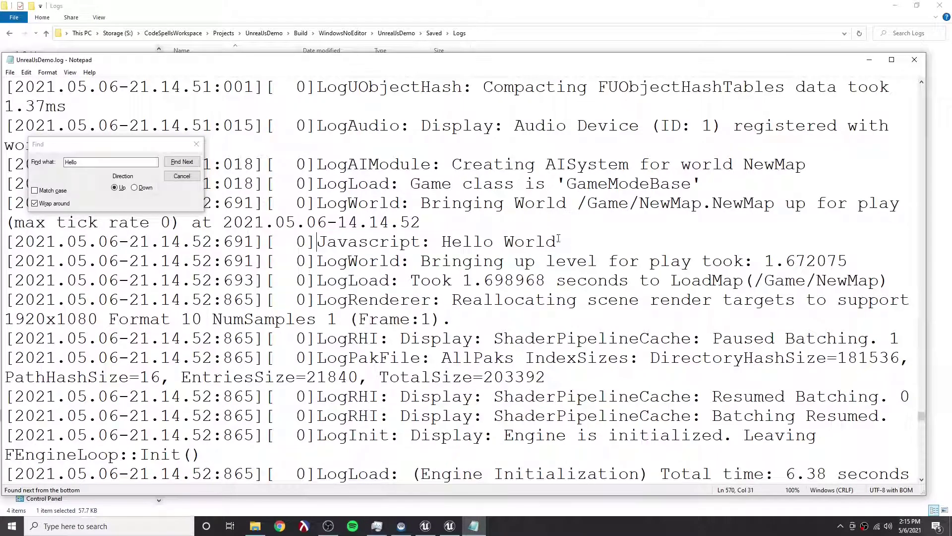
left_click(559, 242, "shift")
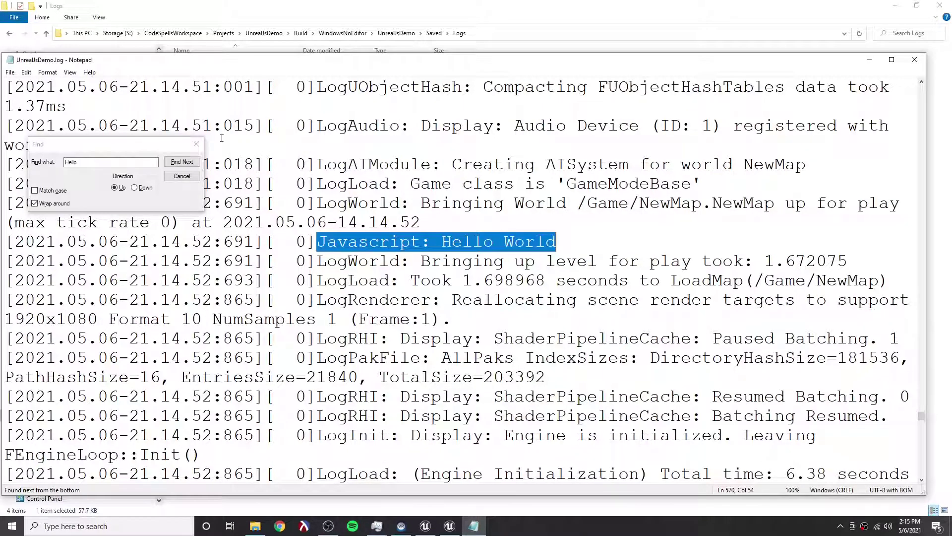
left_click(197, 144)
left_click(915, 59)
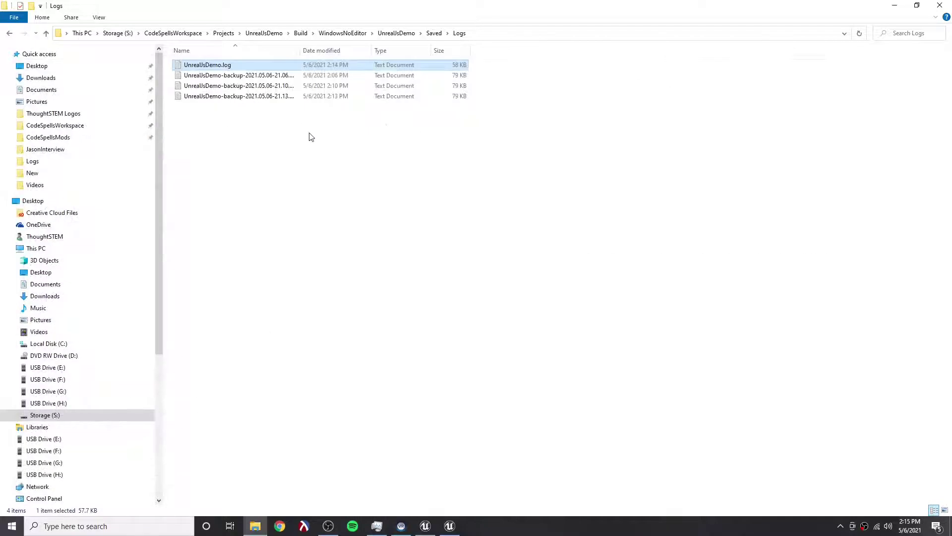
- Return File Explorer to the Build folder and close the Unreal Editor window
left_click(300, 33)
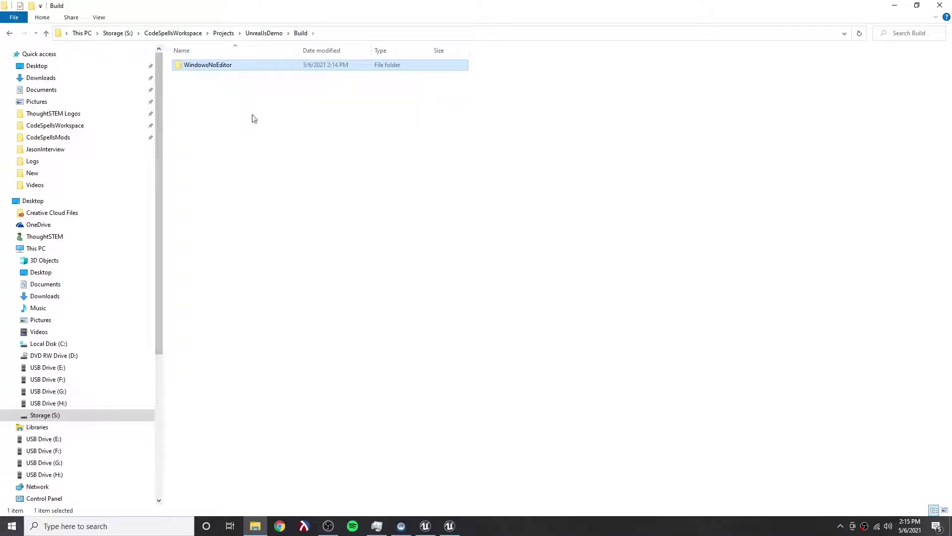
left_click(425, 525)
left_click_drag(519, 6, 442, 117)
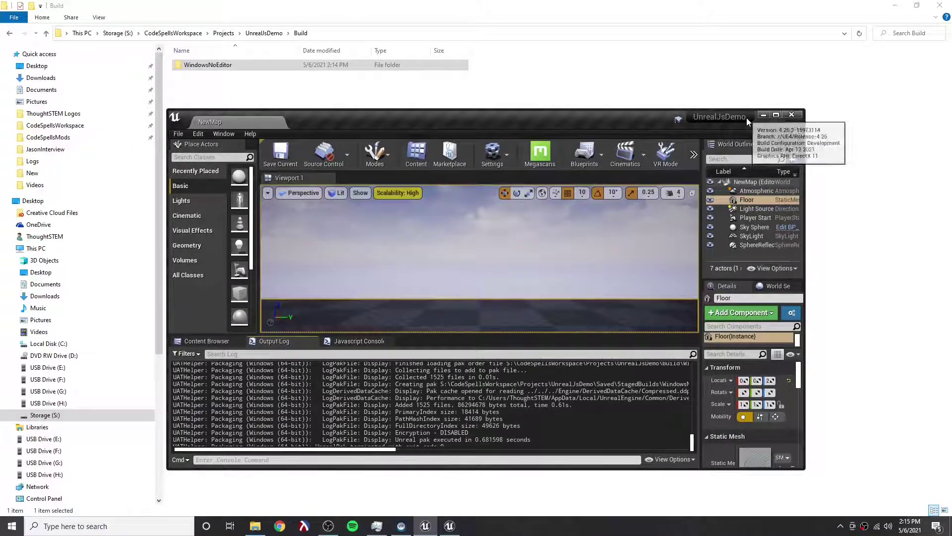
left_click(790, 115)
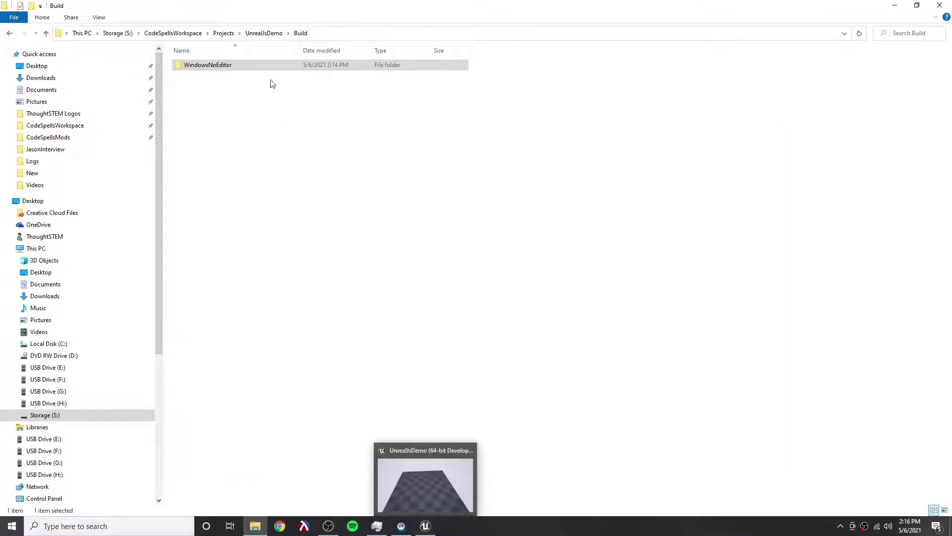
left_click(183, 73)
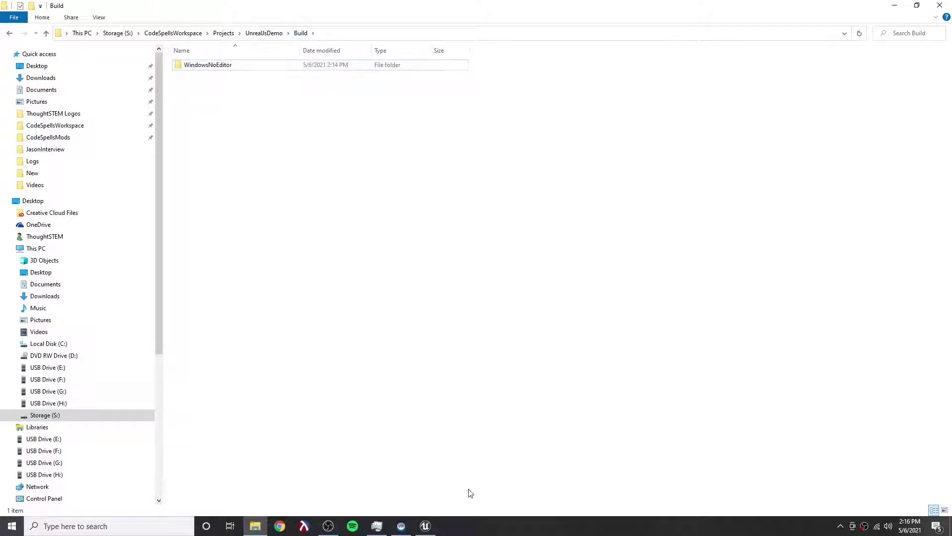